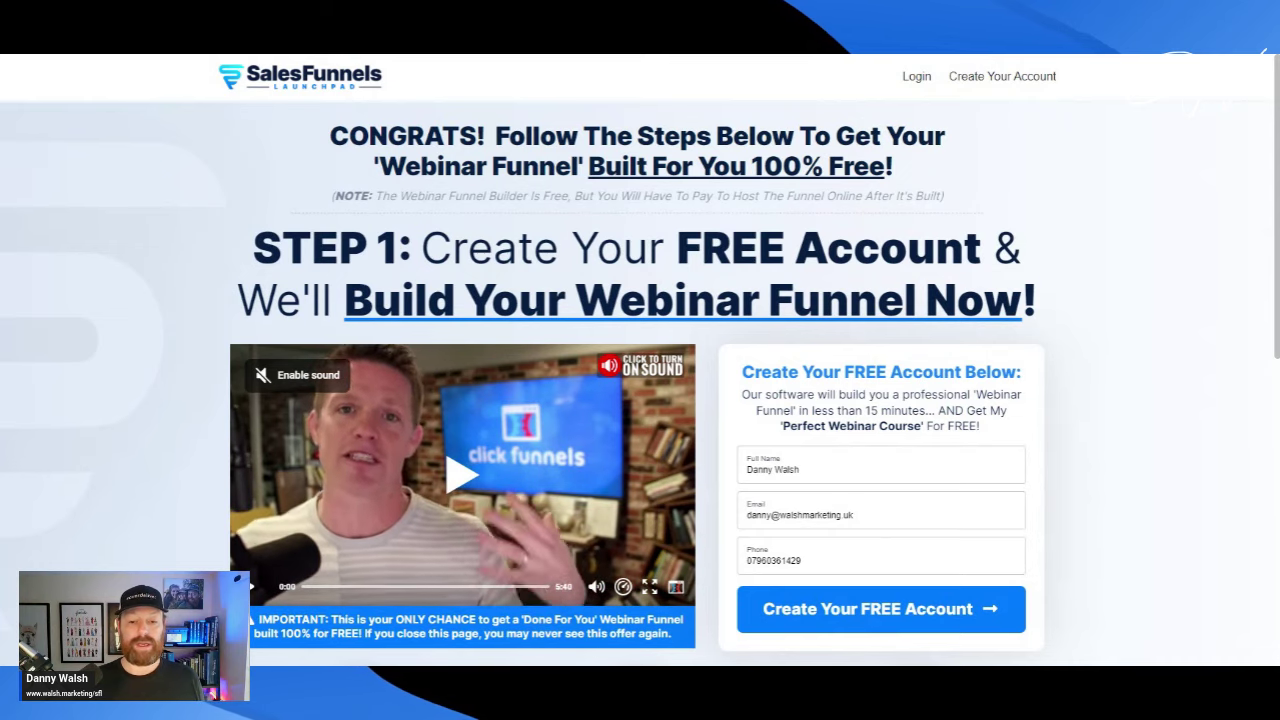
- Scroll through the SalesFunnels Launchpad sign-up page to look over the account form
{"action": "scroll", "coordinate": [640, 360], "scroll_direction": "down", "scroll_amount": 1}
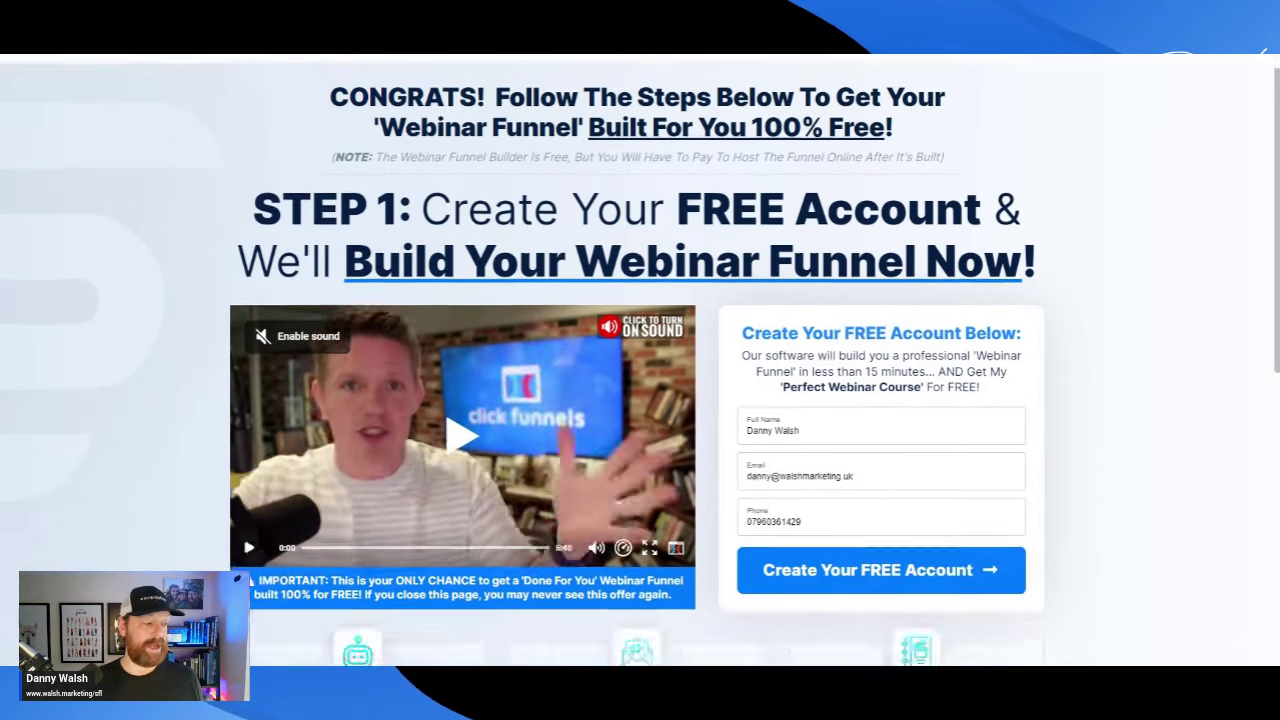
{"action": "scroll", "coordinate": [977, 569], "scroll_direction": "down", "scroll_amount": 5}
{"action": "scroll", "coordinate": [827, 401], "scroll_direction": "up", "scroll_amount": 4}
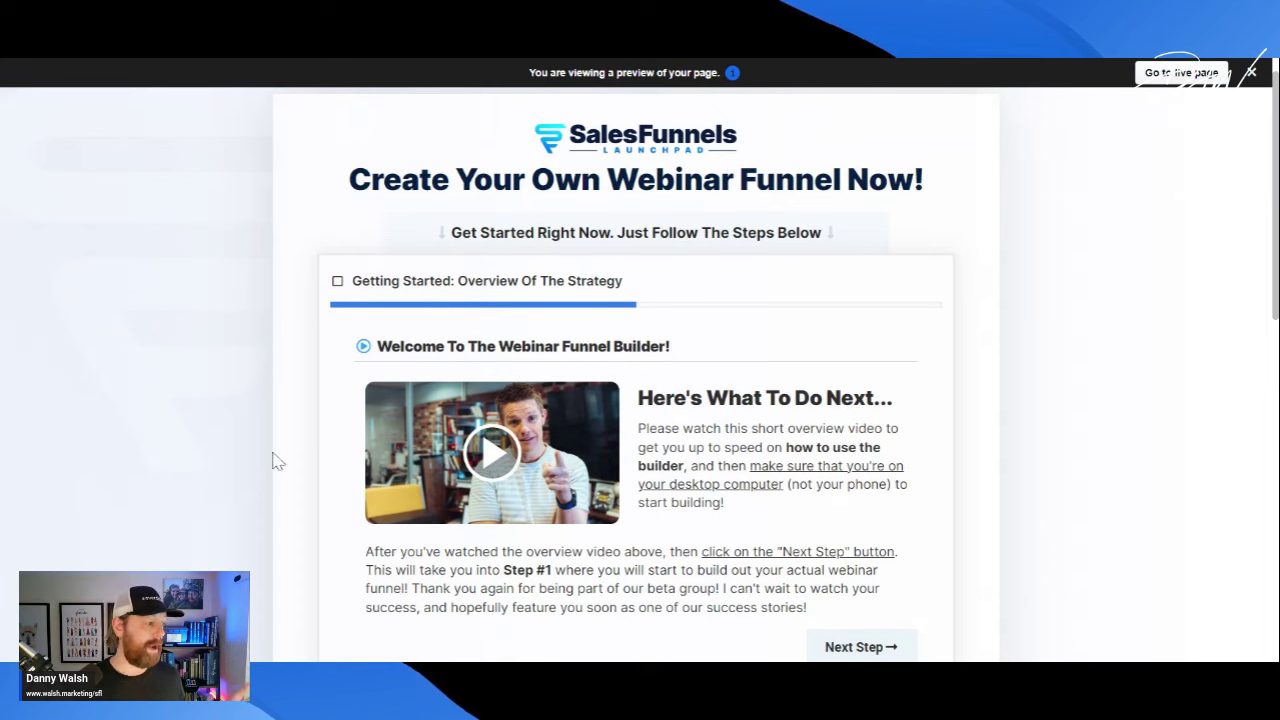
- Finish the Getting Started overview and advance to Step 1
{"action": "scroll", "coordinate": [749, 331], "scroll_direction": "down", "scroll_amount": 1}
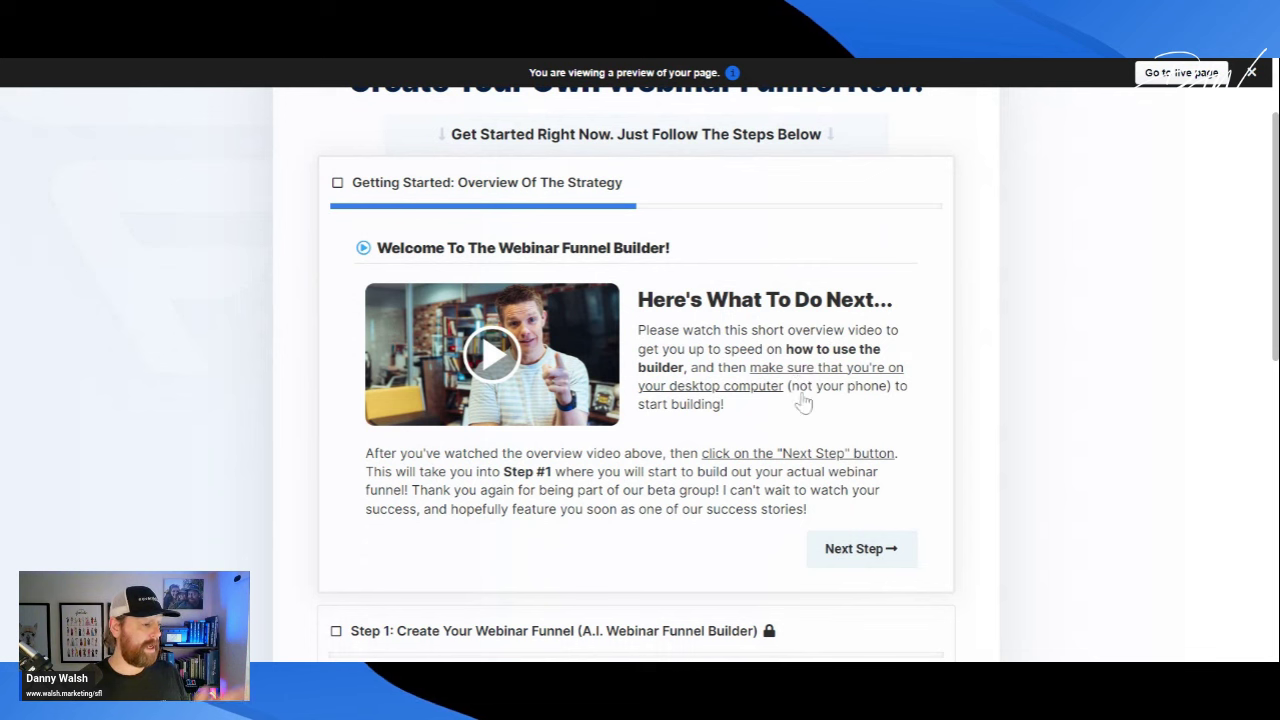
{"action": "scroll", "coordinate": [644, 425], "scroll_direction": "down", "scroll_amount": 1}
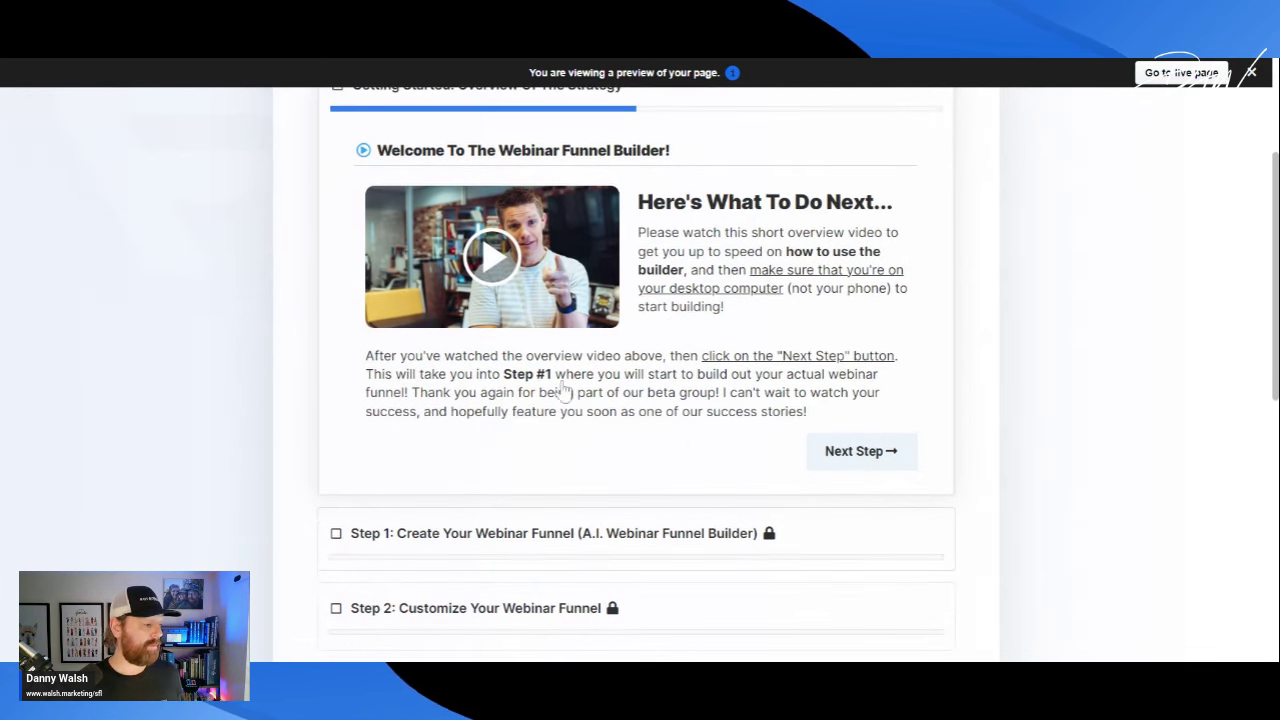
{"action": "left_click", "coordinate": [838, 455]}
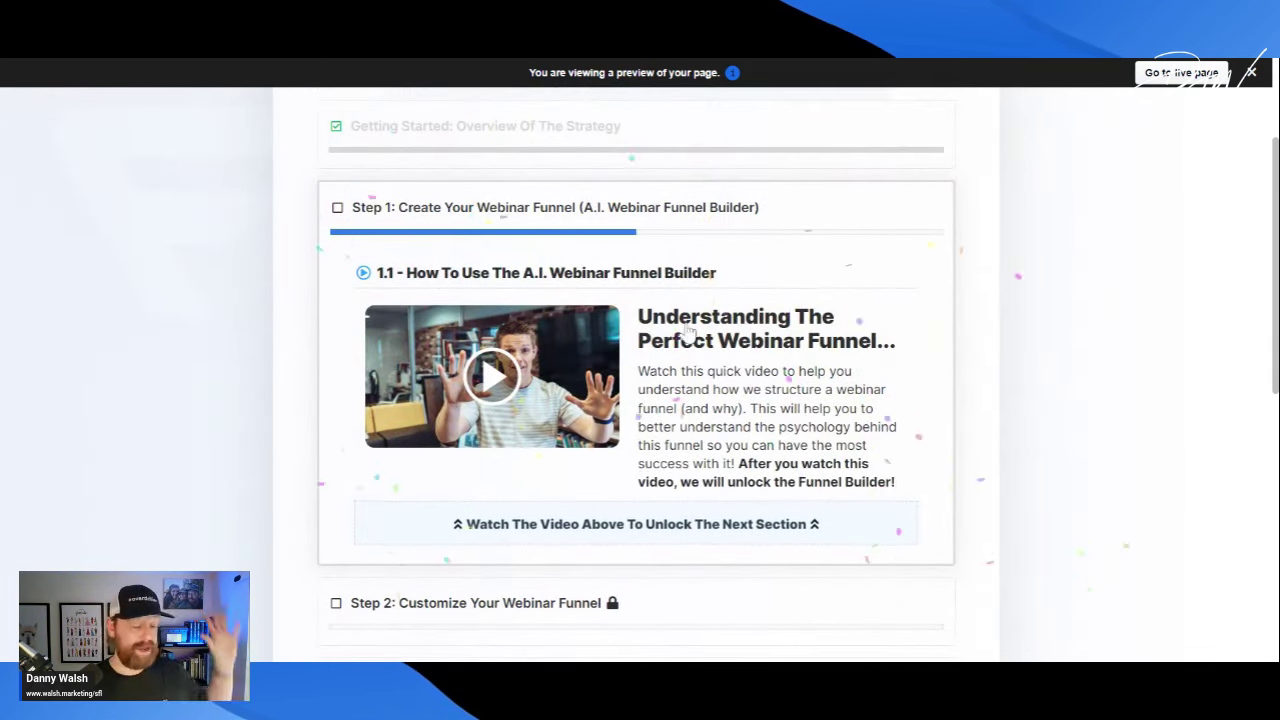
- Play and close the lesson 1.1 video, then reach the Open AI Webinar Builder button
{"action": "scroll", "coordinate": [640, 370], "scroll_direction": "down", "scroll_amount": 2}
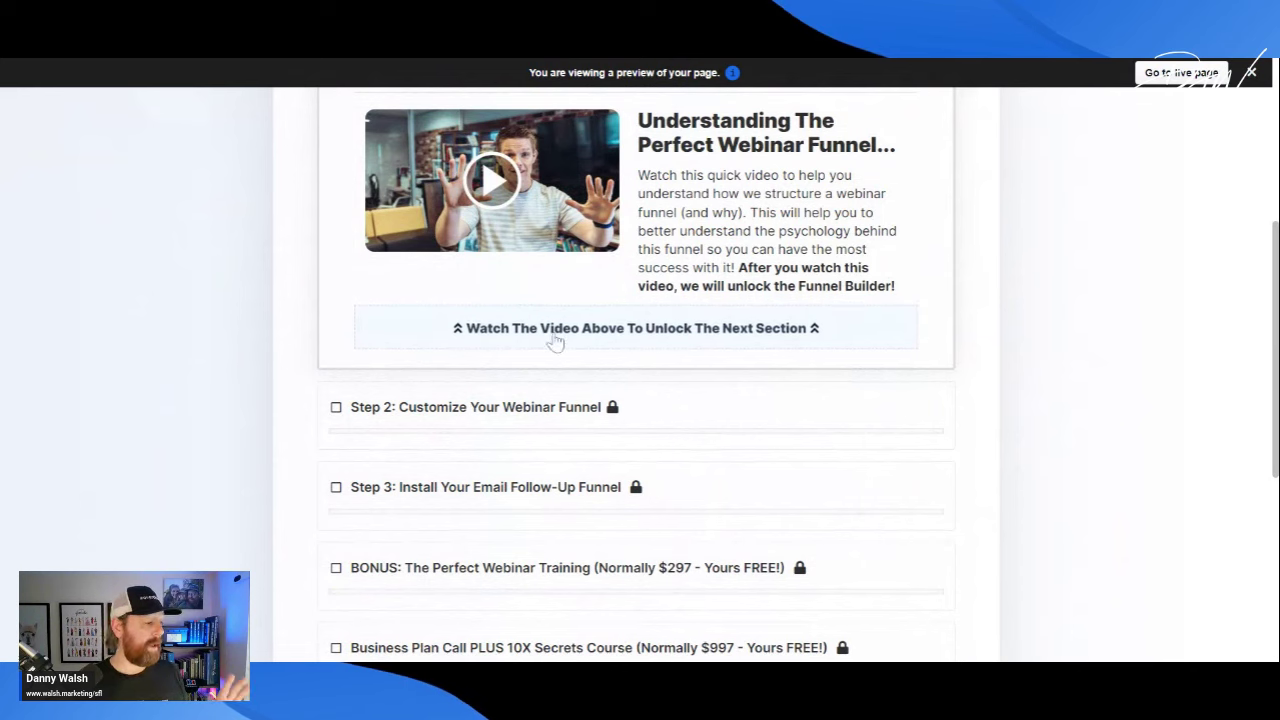
{"action": "scroll", "coordinate": [560, 320], "scroll_direction": "up", "scroll_amount": 1}
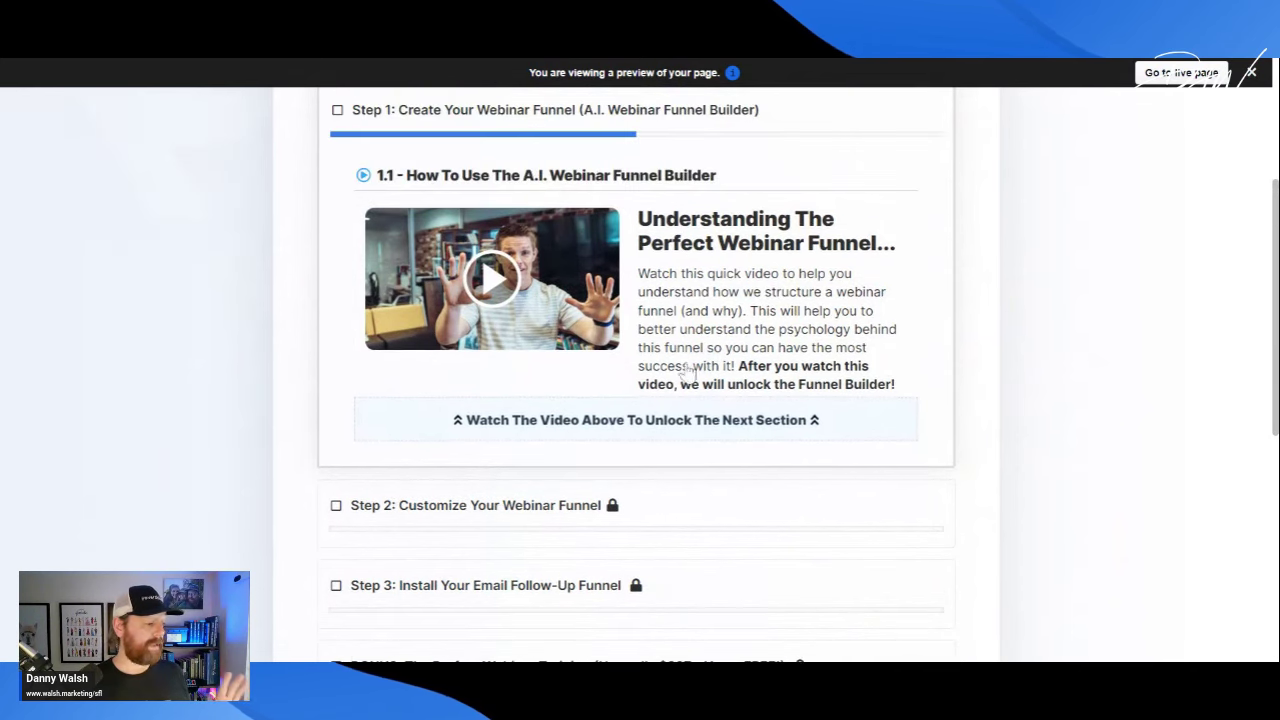
{"action": "left_click", "coordinate": [490, 285]}
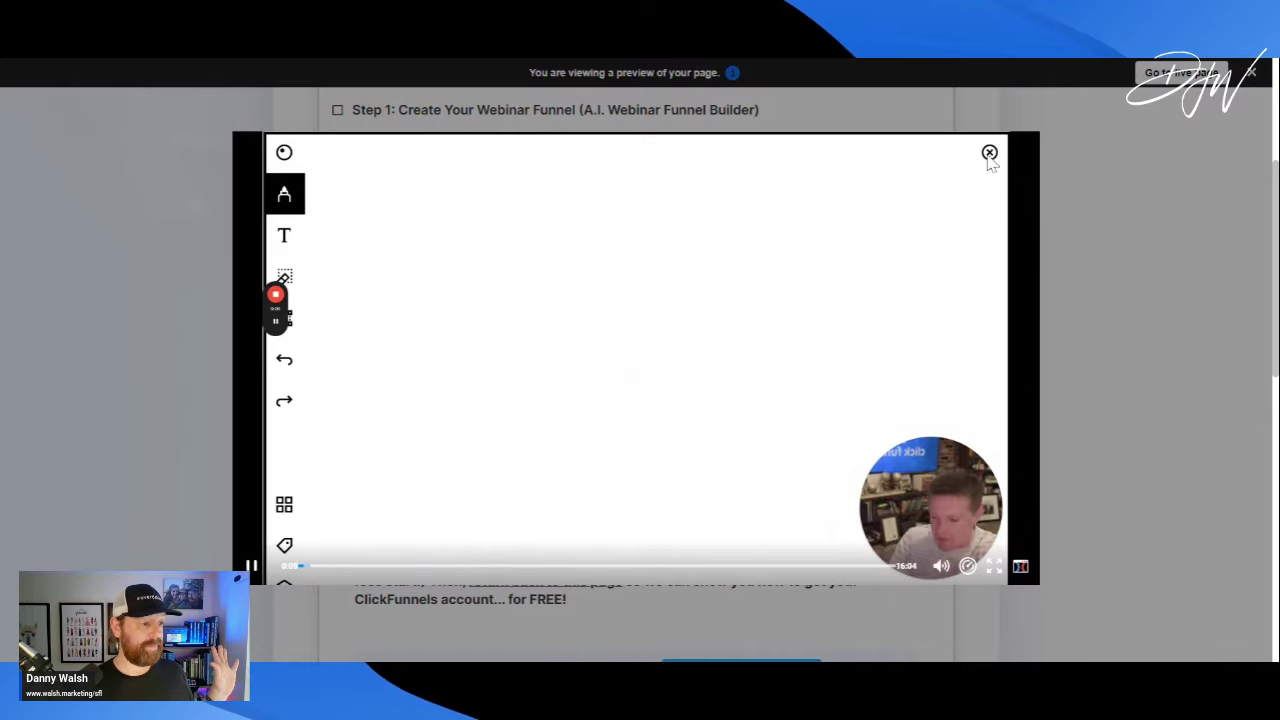
{"action": "left_click", "coordinate": [1137, 189]}
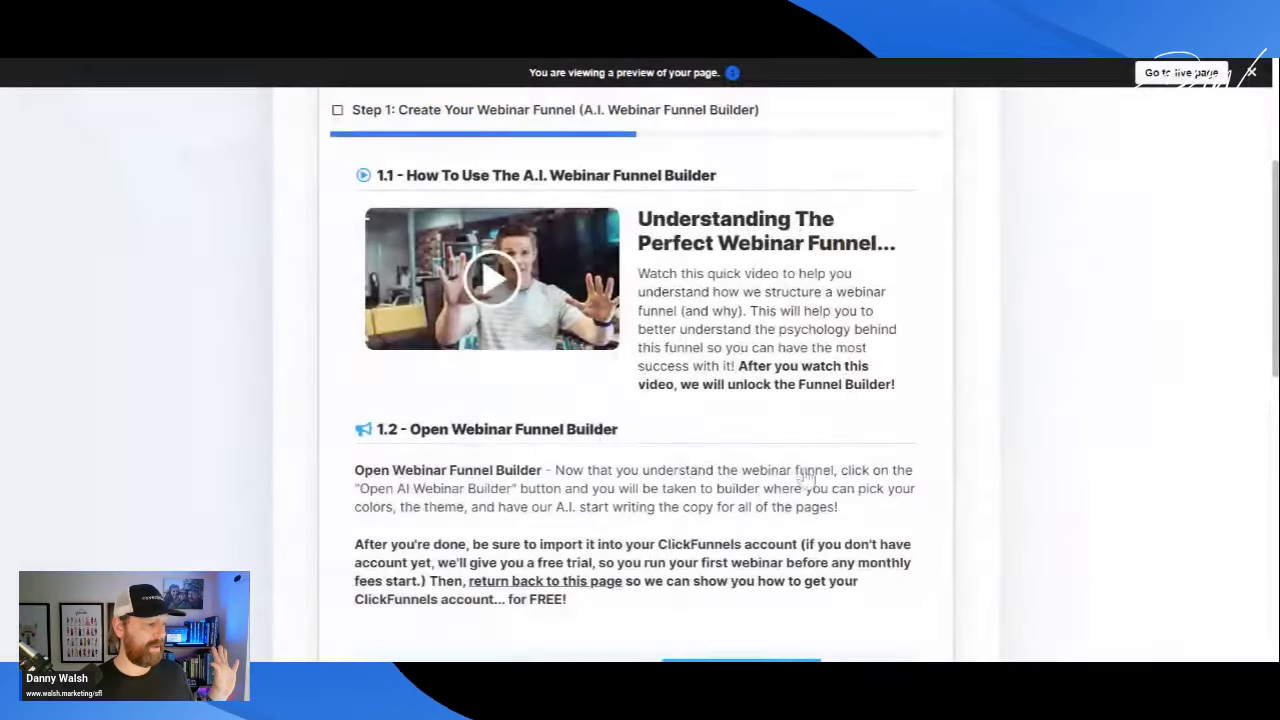
{"action": "scroll", "coordinate": [528, 449], "scroll_direction": "down", "scroll_amount": 2}
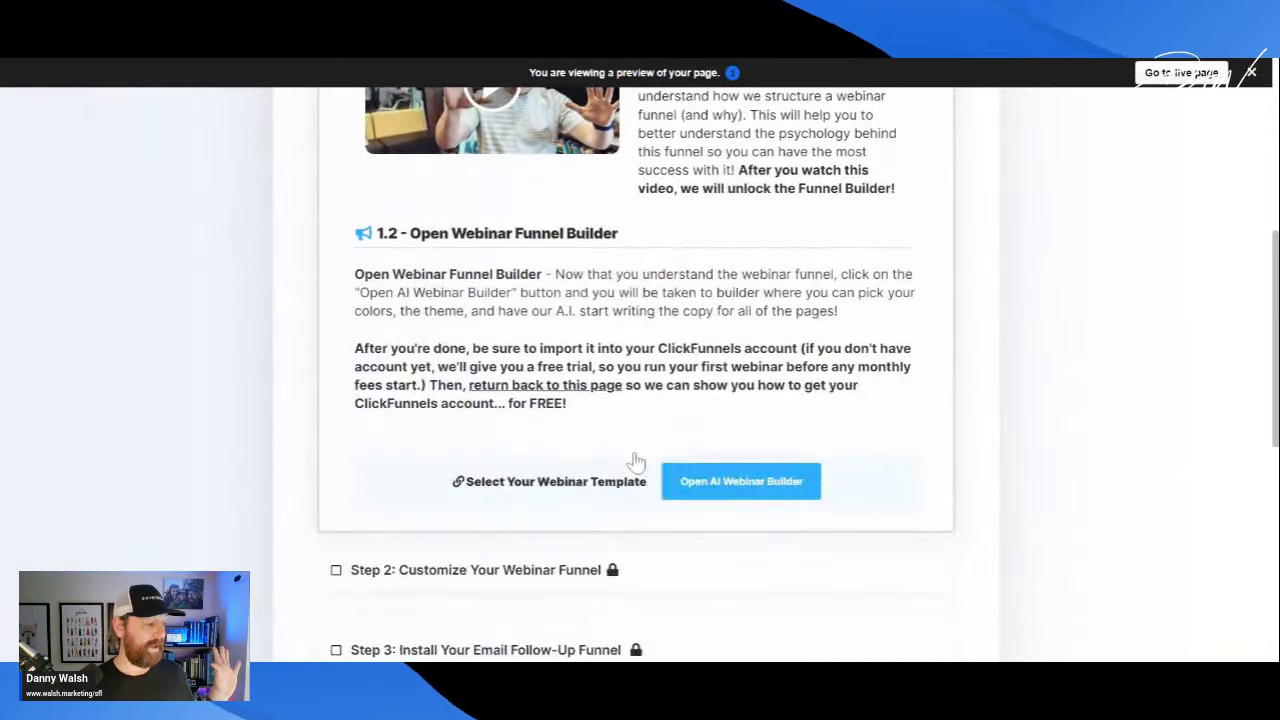
- Launch the AI Webinar Builder, keep the Blocky style and choose Flat Illustrations images
{"action": "left_click", "coordinate": [716, 488]}
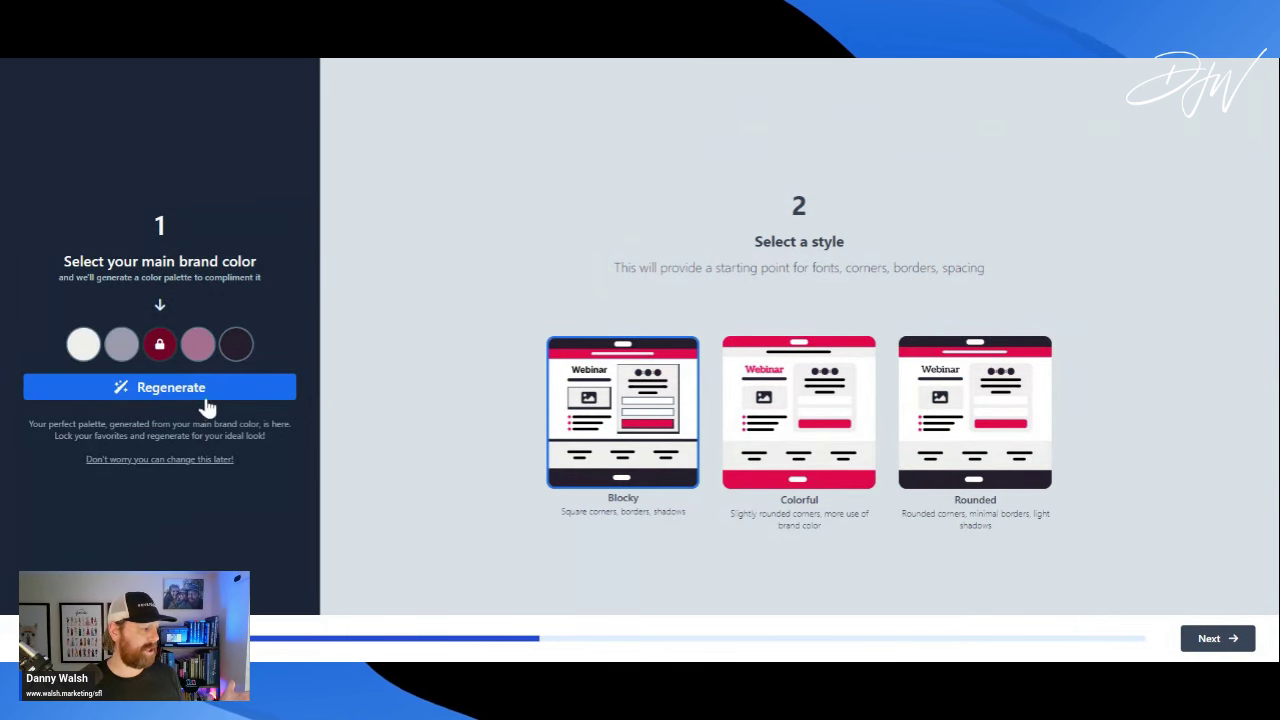
{"action": "left_click", "coordinate": [1232, 640]}
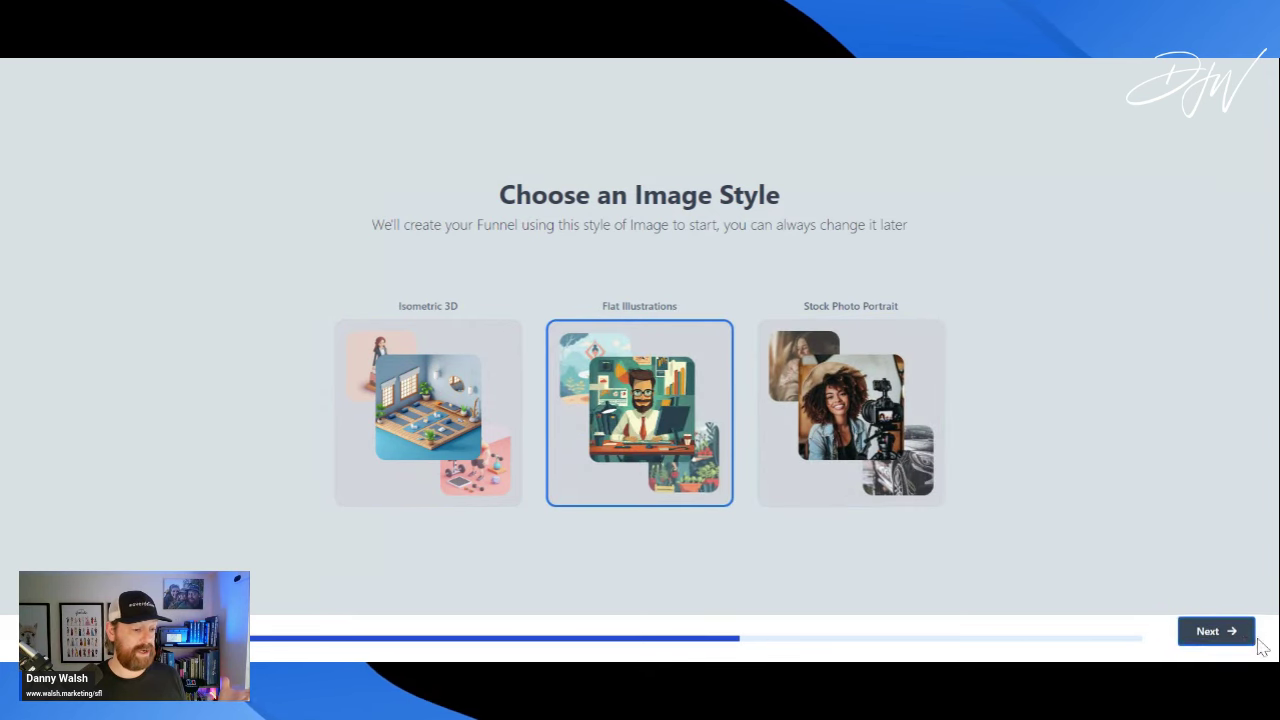
{"action": "left_click", "coordinate": [1214, 637]}
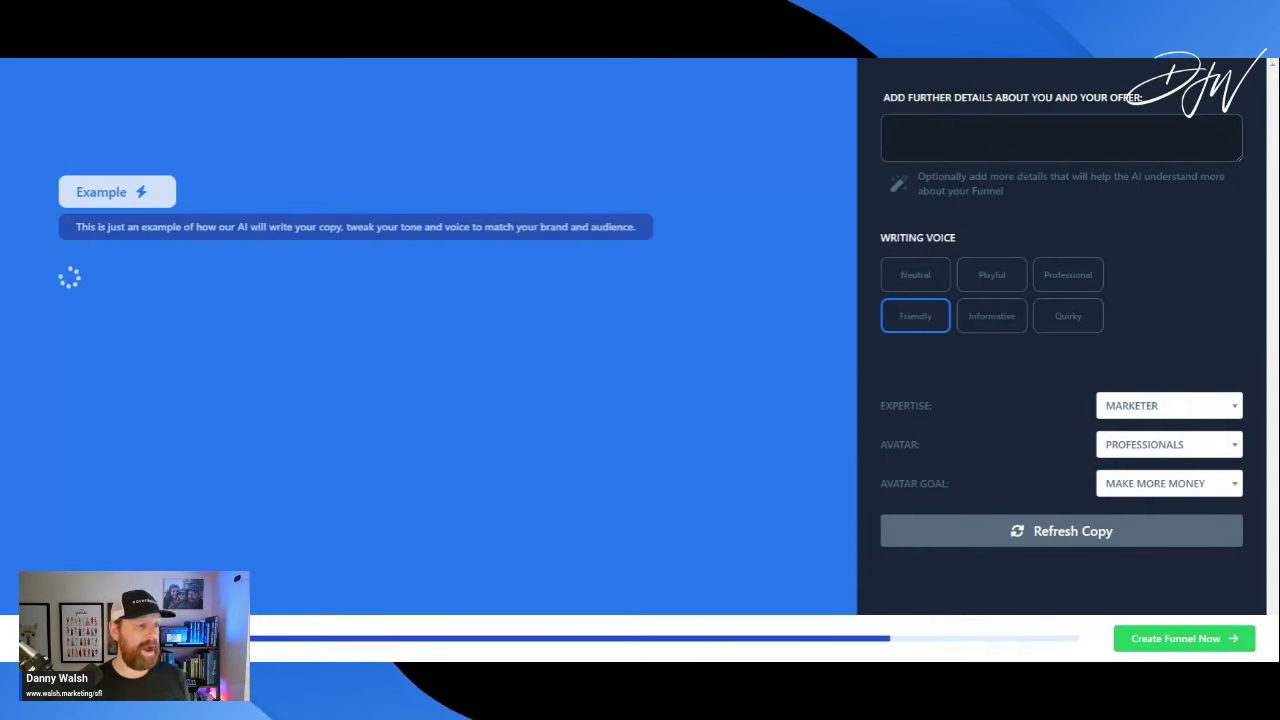
- Write the offer details, correcting 'goiong' to 'going' and adding the Signature offer
{"action": "left_click", "coordinate": [929, 130]}
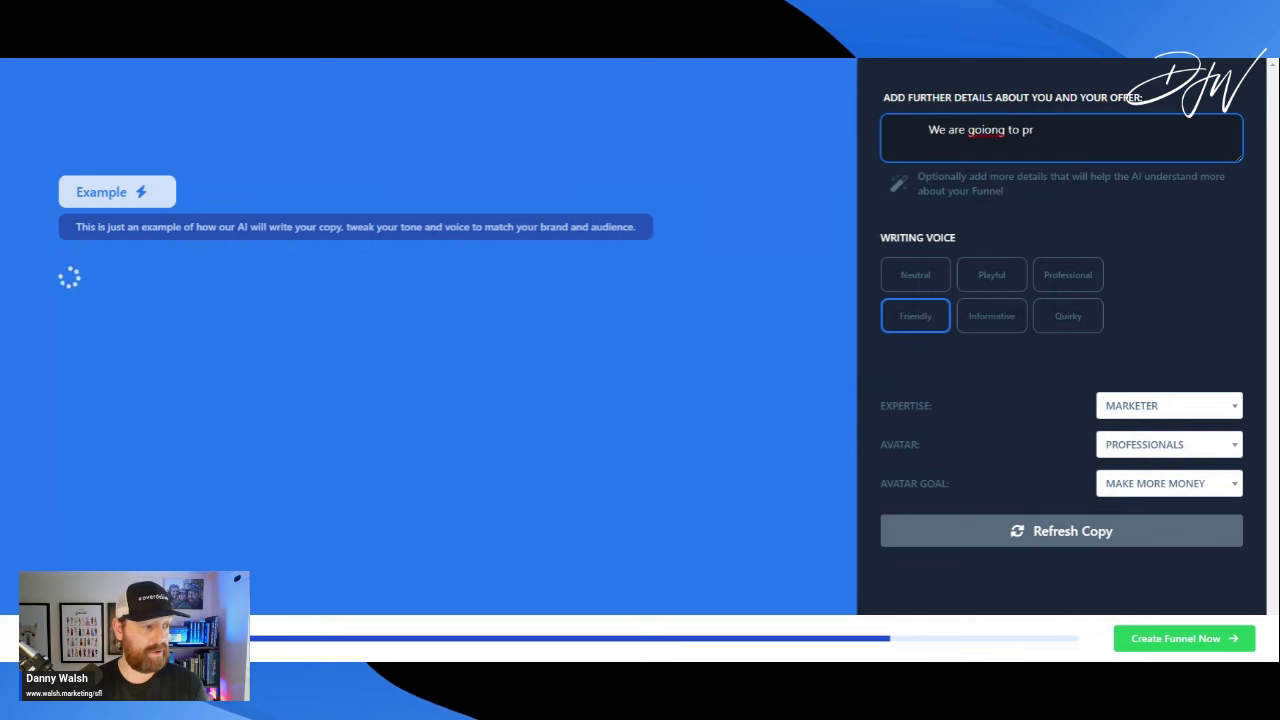
{"action": "double_click", "coordinate": [990, 130]}
{"action": "type", "text": "going"}
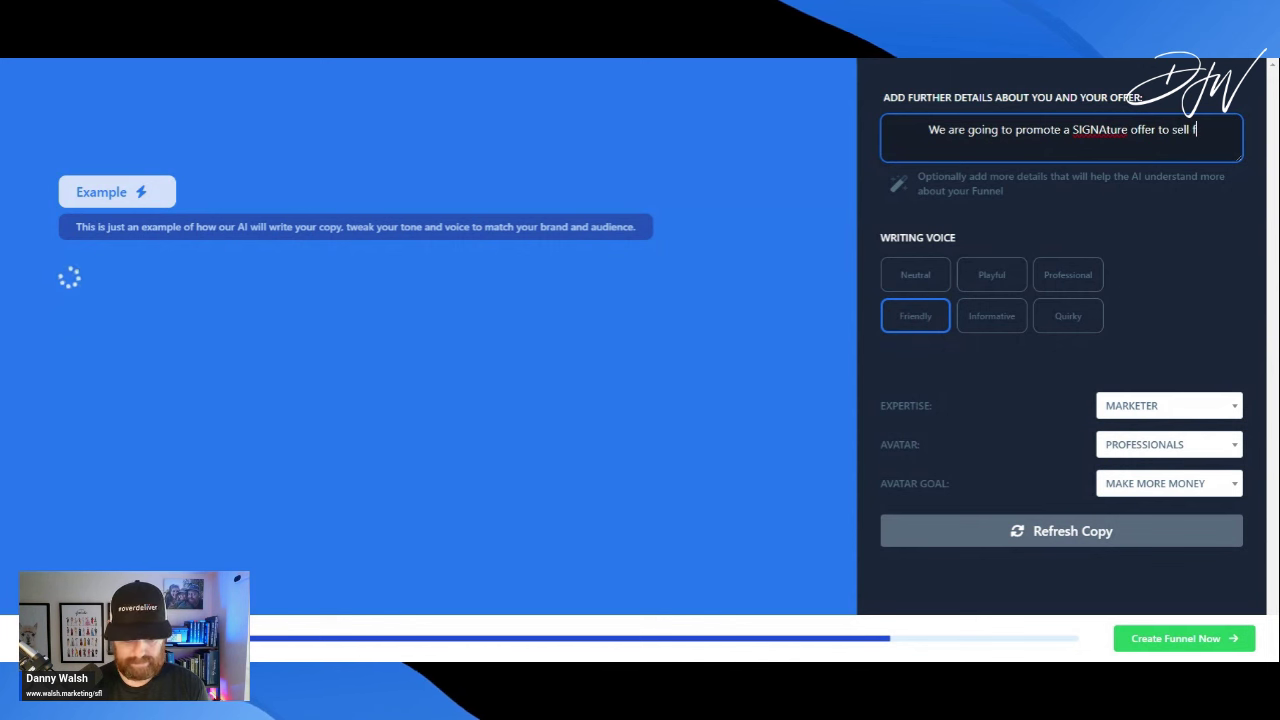
{"action": "type", "text": "building services"}
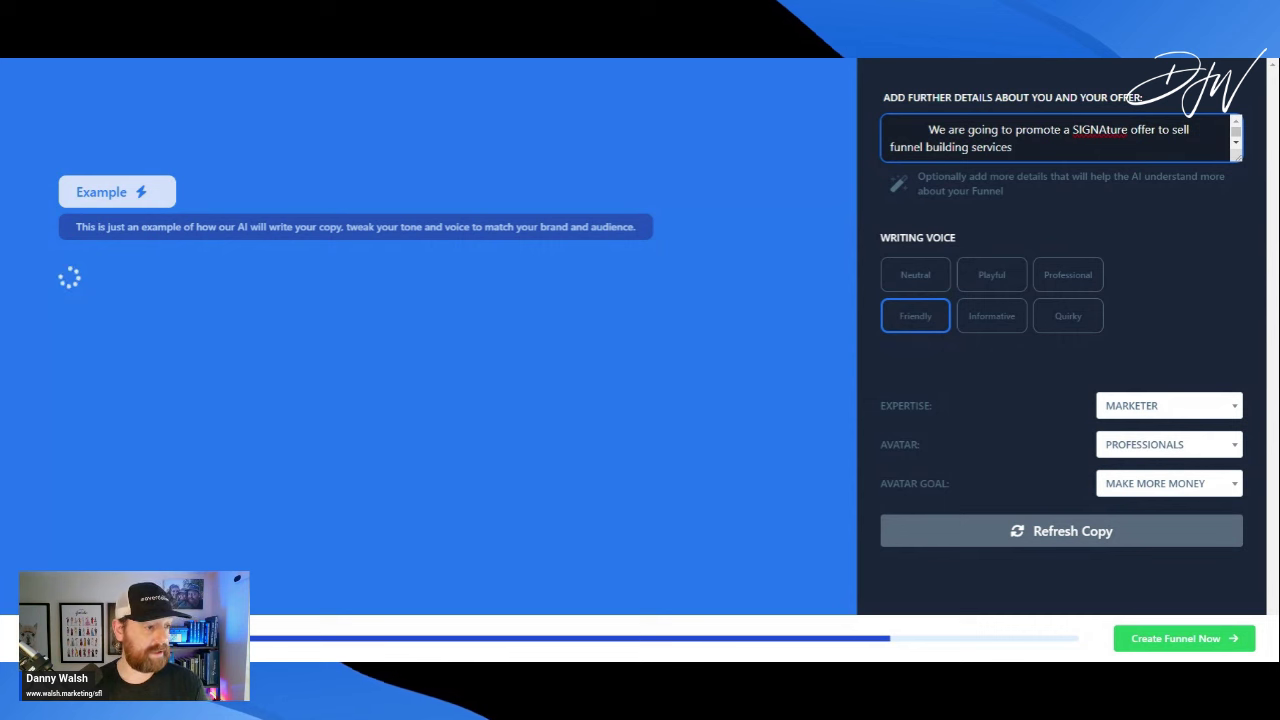
{"action": "type", "text": "Signature"}
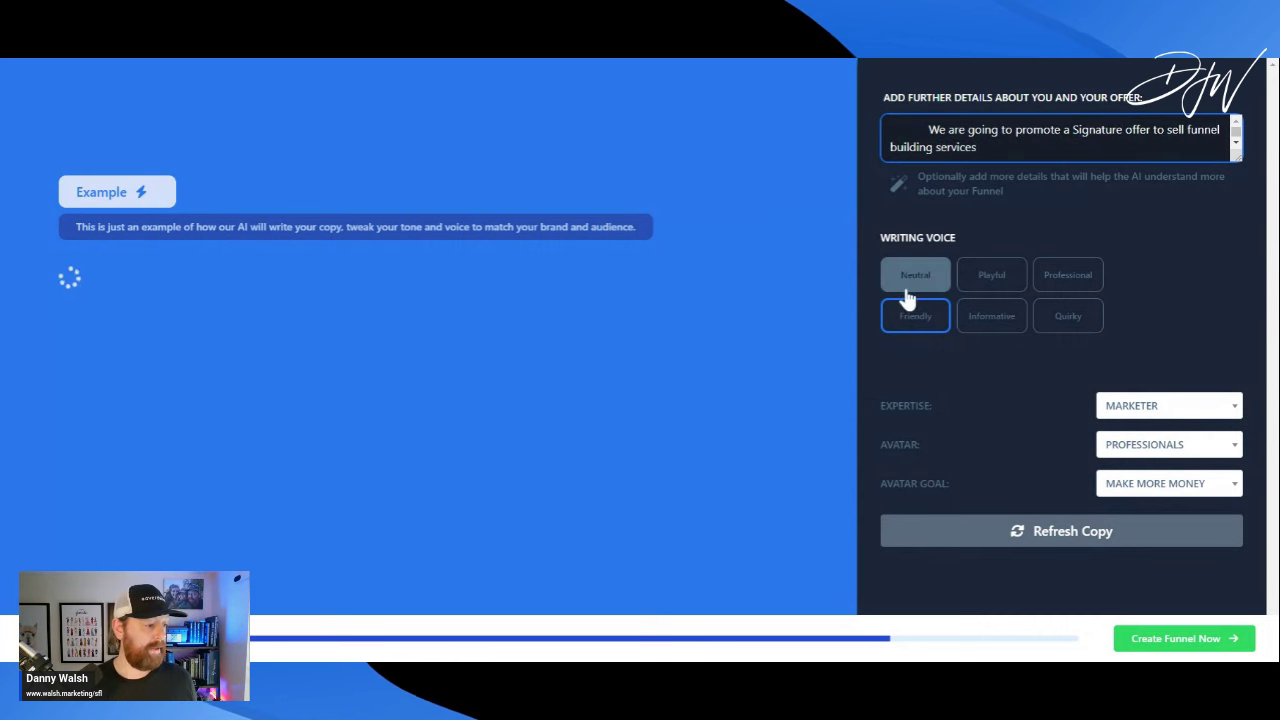
- Set Professional voice, Entrepreneur expertise, Professionals avatar and Make More Money avatar goal
{"action": "left_click", "coordinate": [1066, 280]}
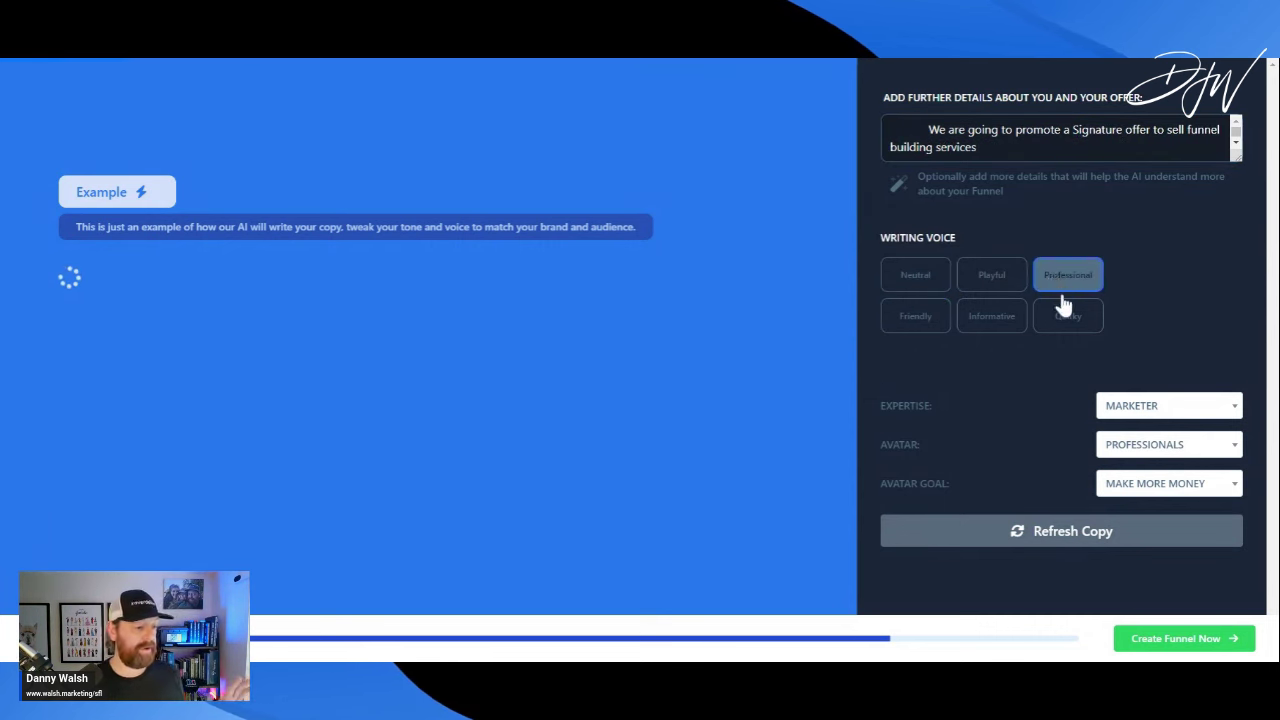
{"action": "left_click", "coordinate": [1193, 410]}
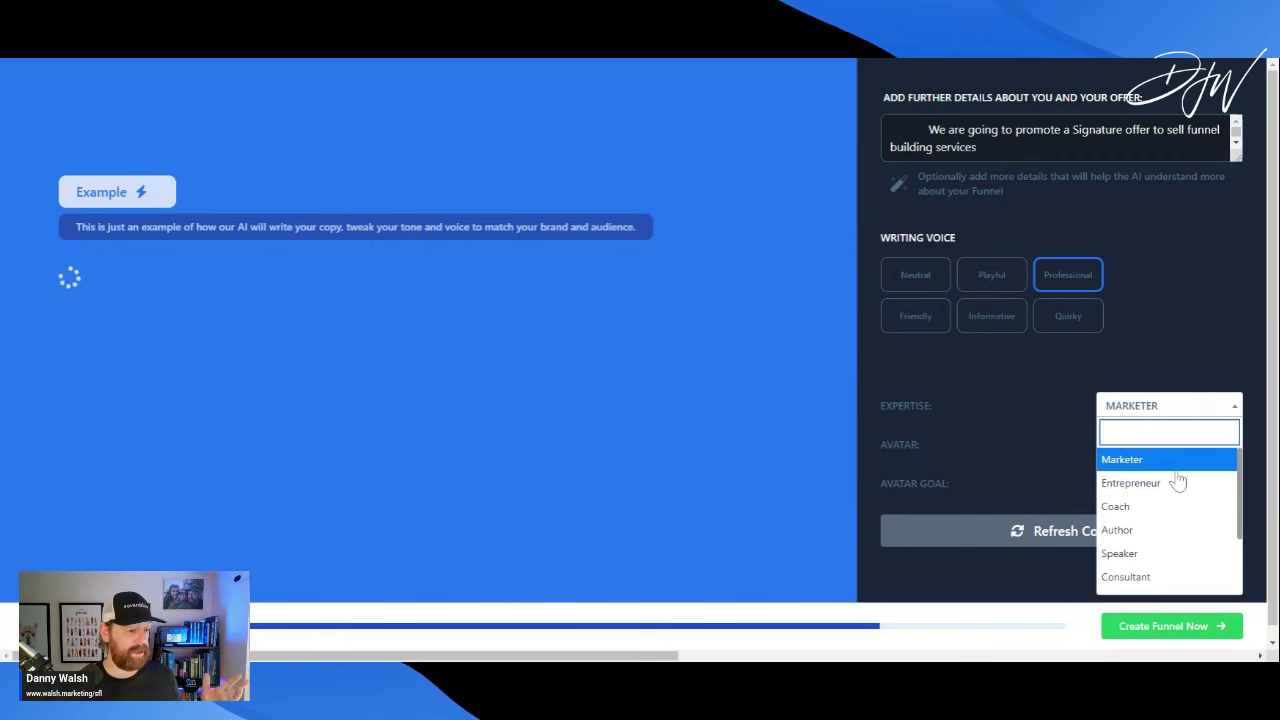
{"action": "left_click", "coordinate": [1179, 482]}
{"action": "left_click", "coordinate": [1182, 447]}
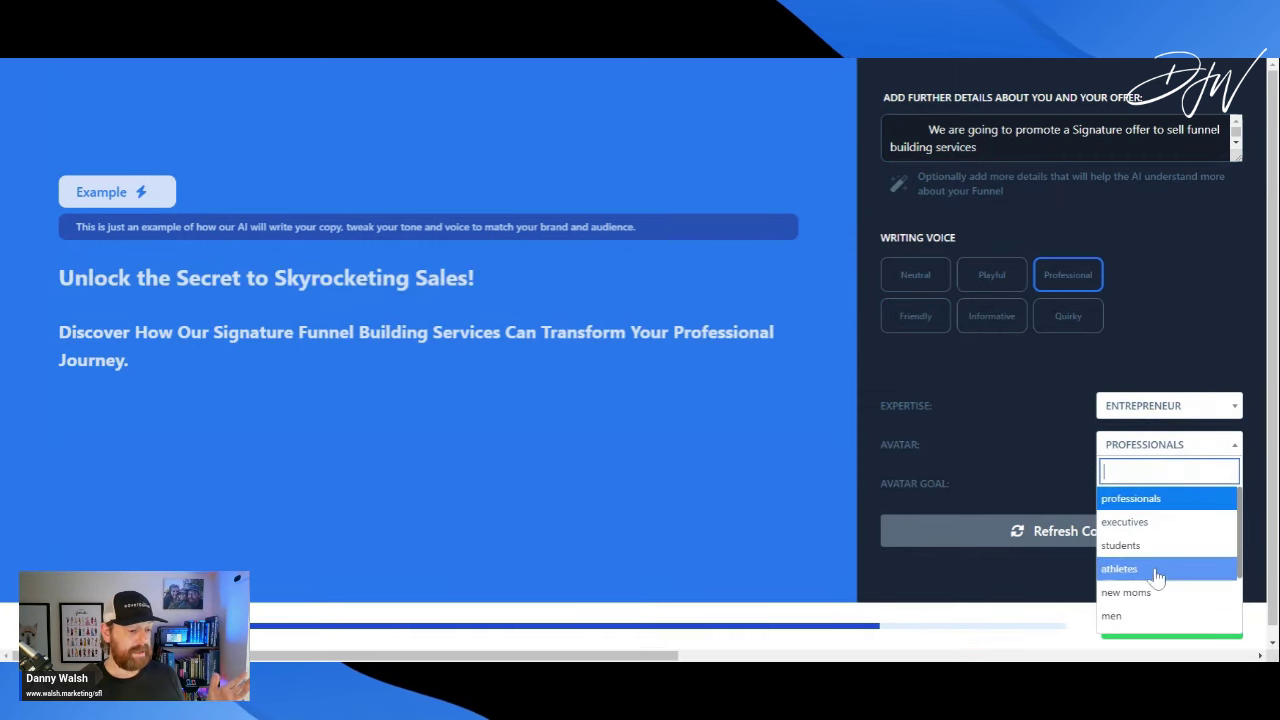
{"action": "left_click", "coordinate": [1145, 499]}
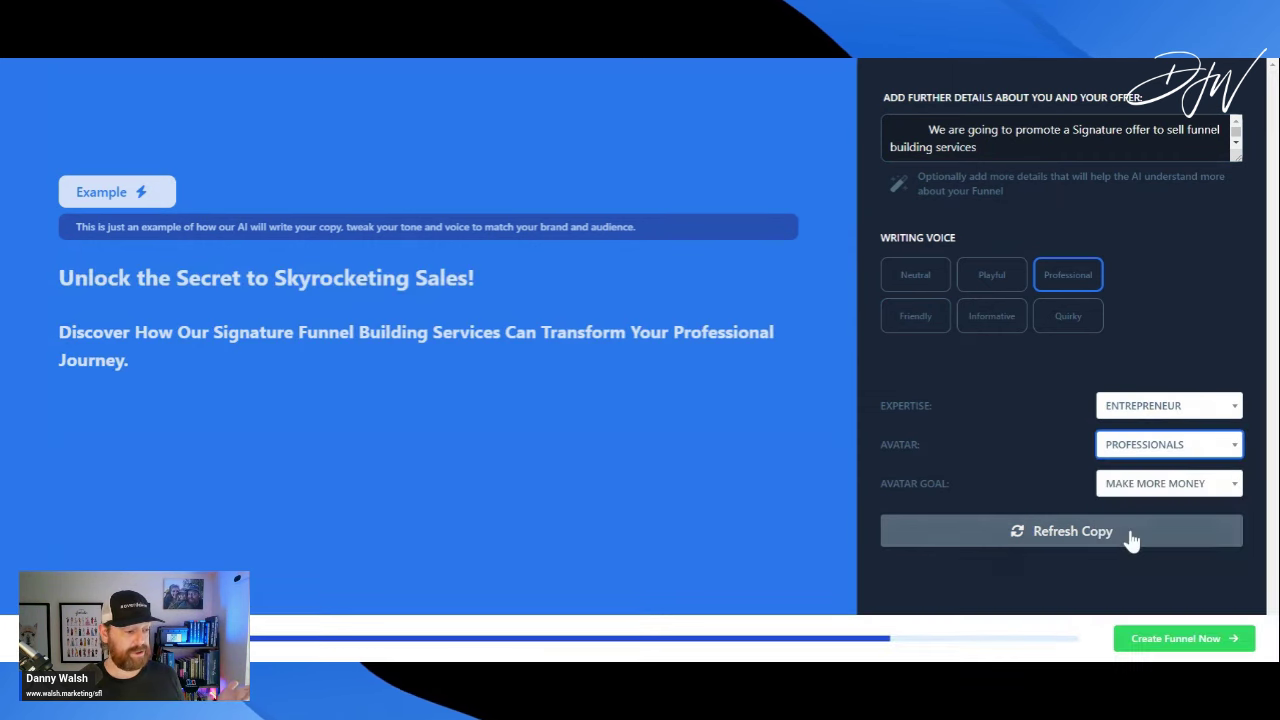
{"action": "left_click", "coordinate": [1160, 488]}
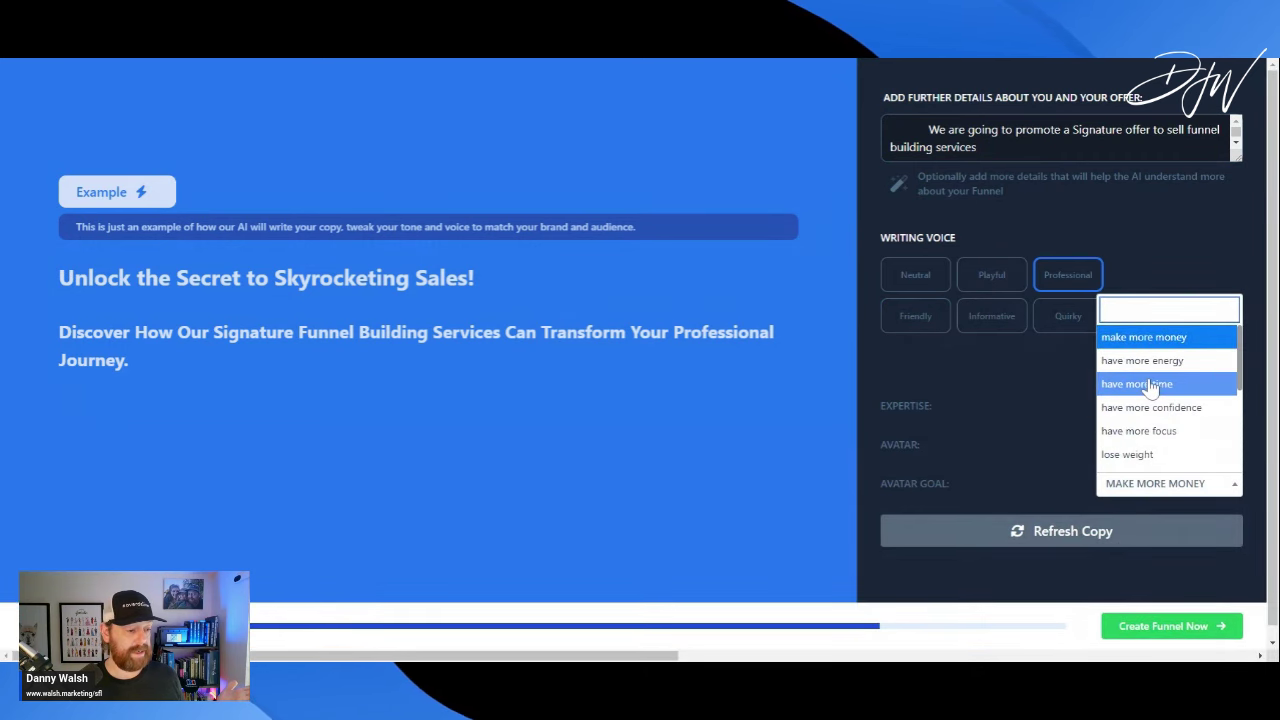
{"action": "left_click", "coordinate": [1170, 343]}
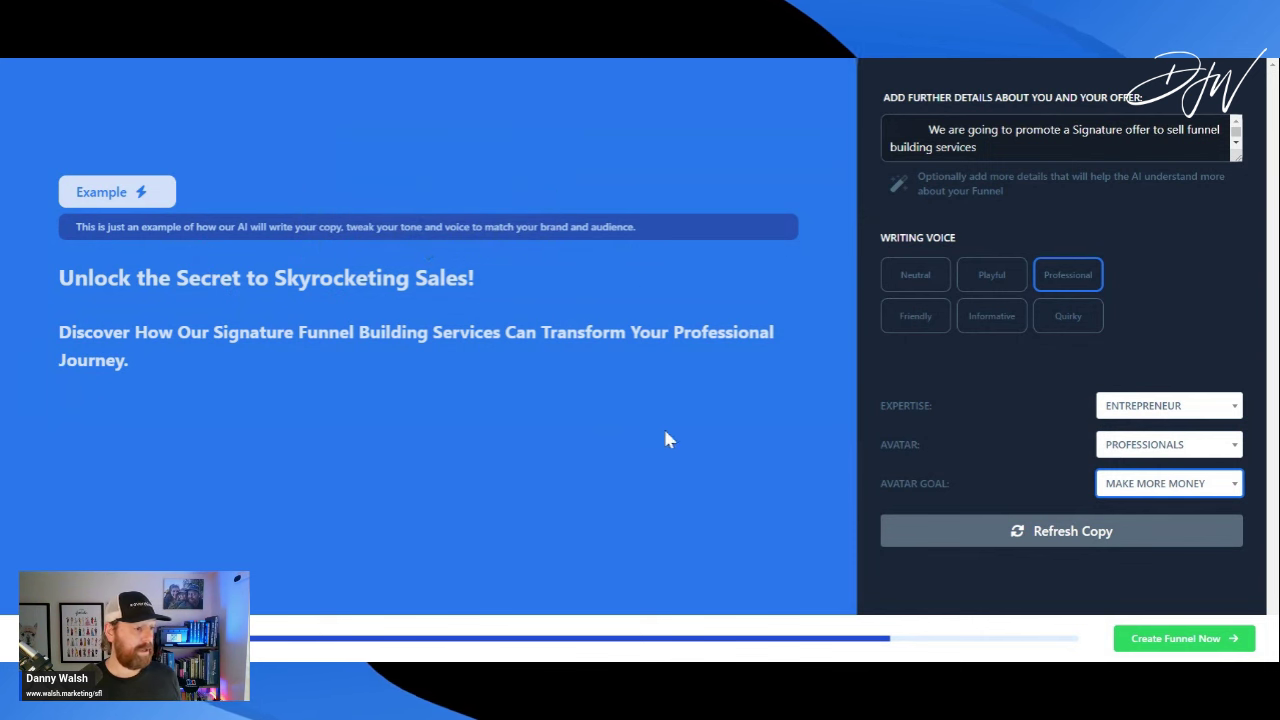
- Create the funnel and wait until all five webinar pages finish generating
{"action": "left_click", "coordinate": [1197, 640]}
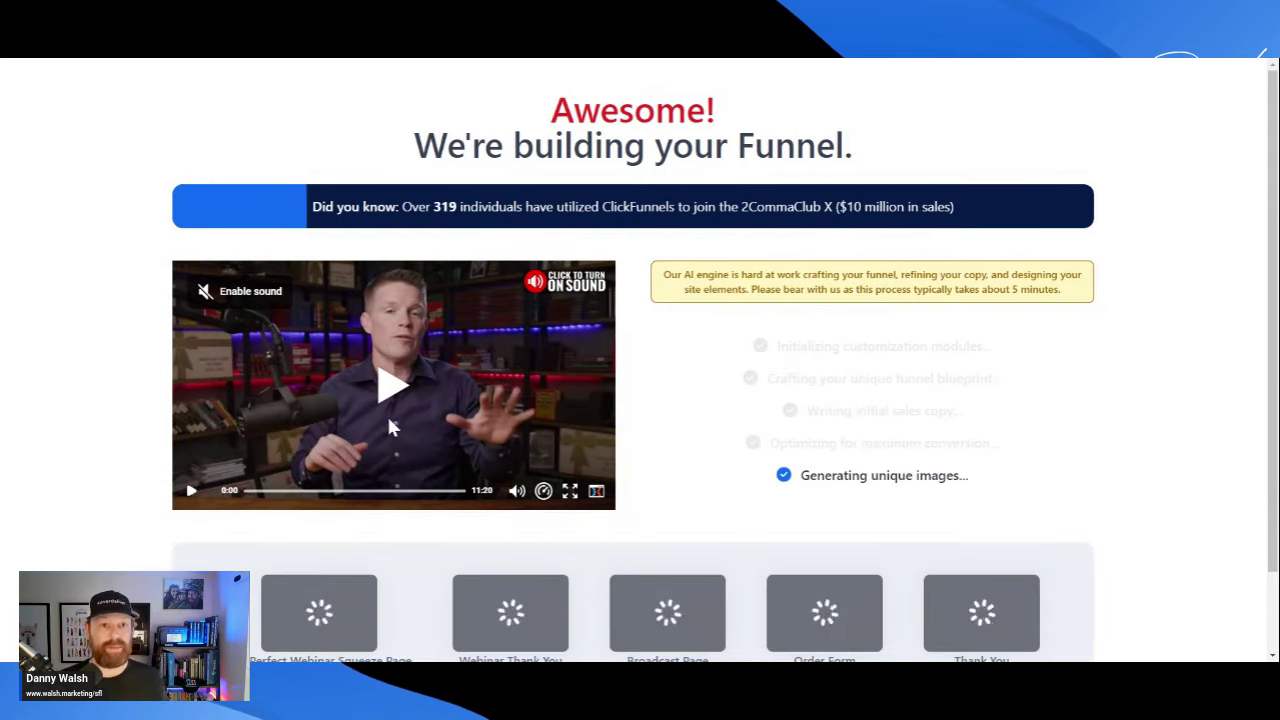
{"action": "scroll", "coordinate": [560, 440], "scroll_direction": "down", "scroll_amount": 1}
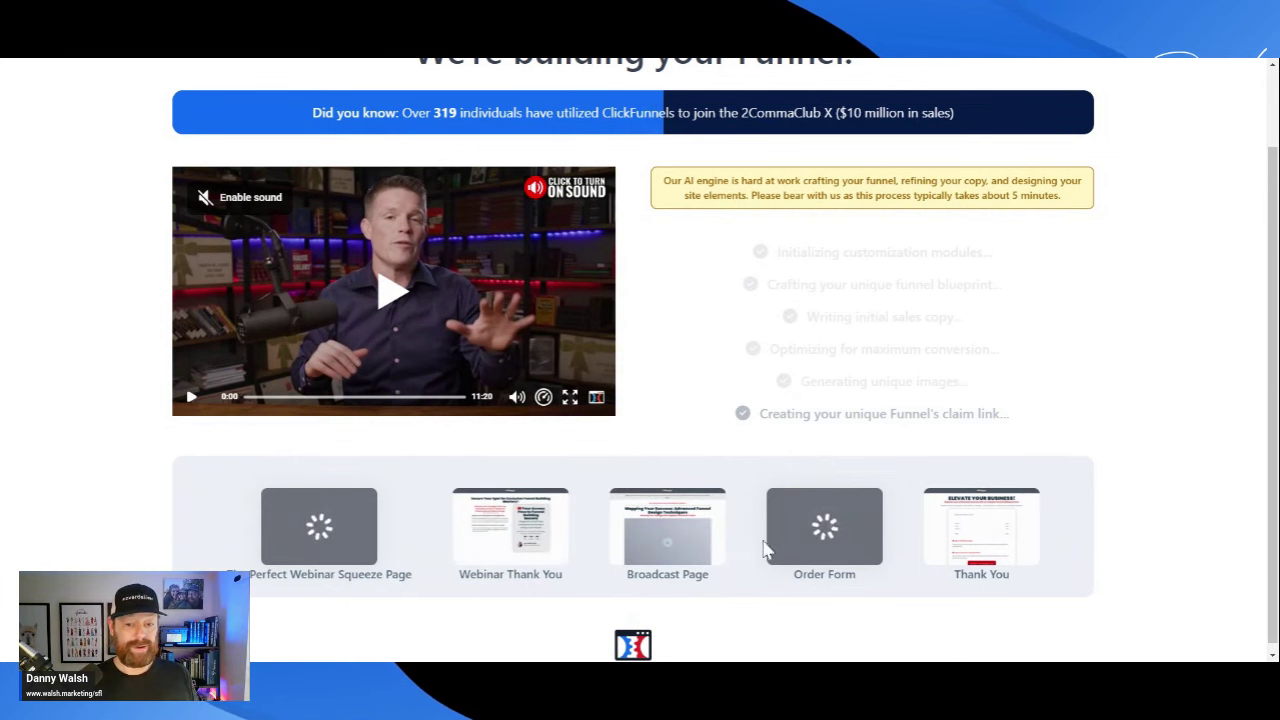
{"action": "scroll", "coordinate": [755, 528], "scroll_direction": "down", "scroll_amount": 1}
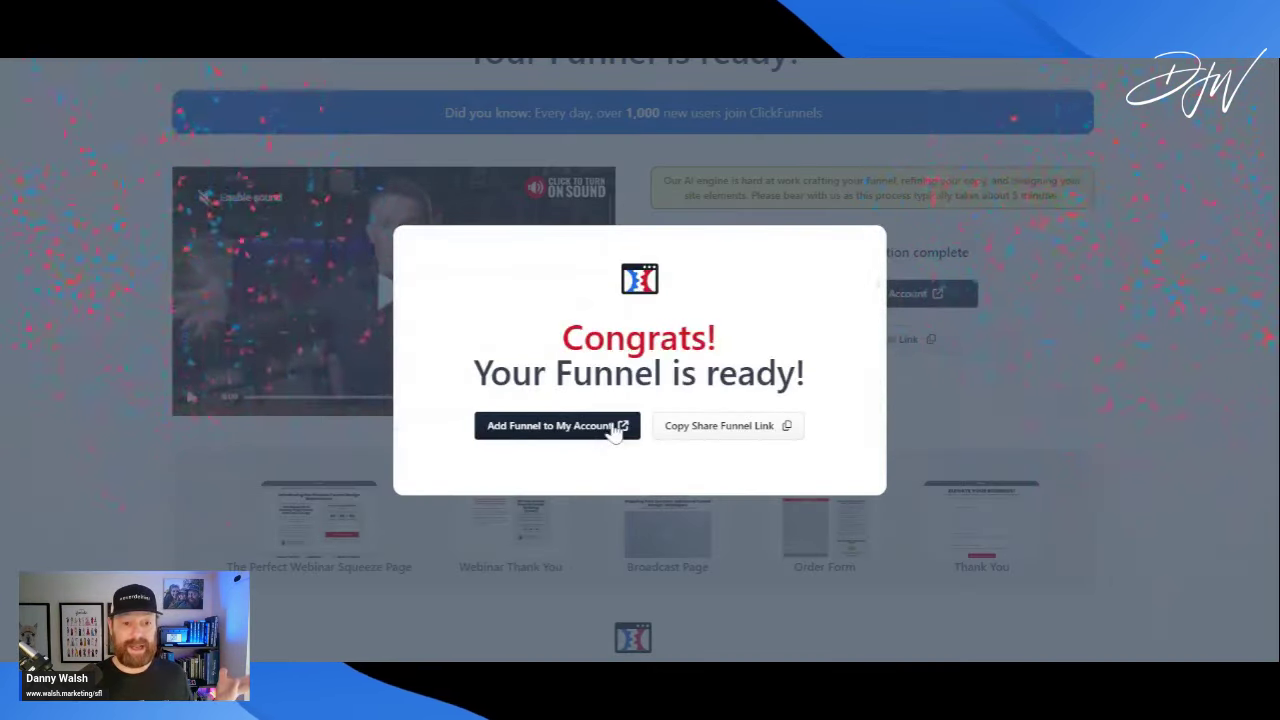
- Copy the funnel's share link and install the funnel into the team workspace
{"action": "left_click", "coordinate": [709, 430]}
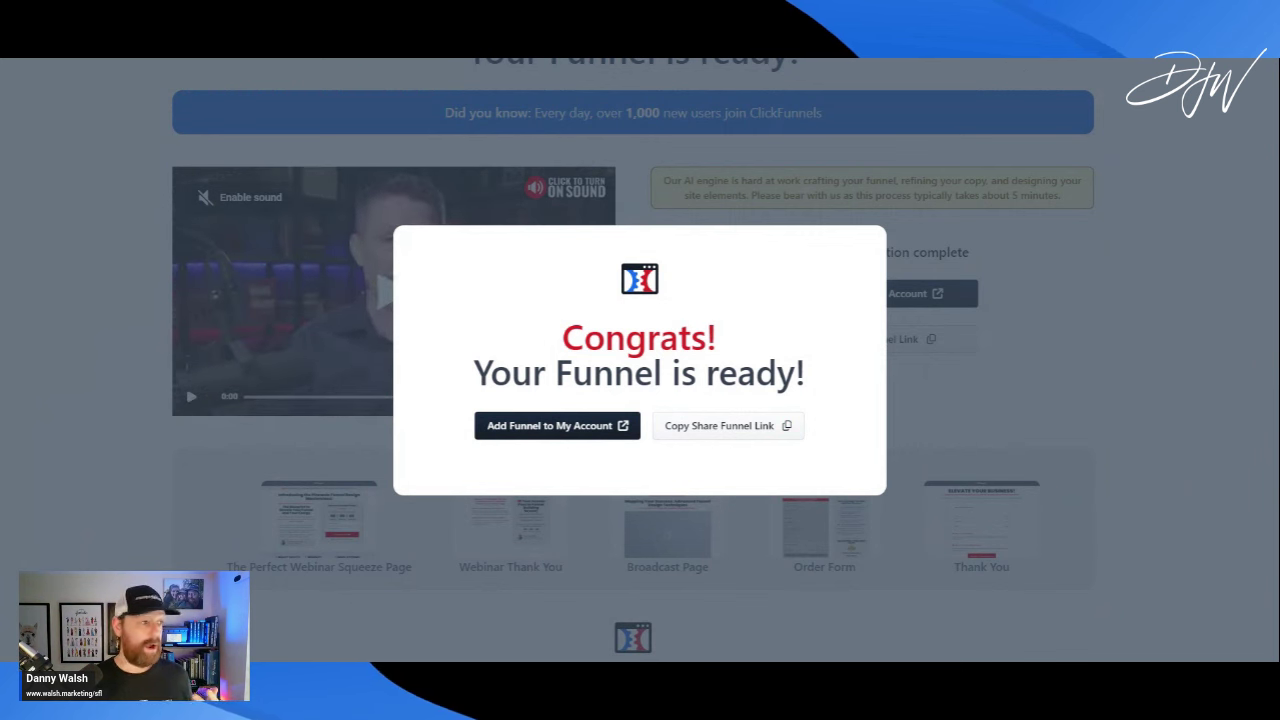
{"action": "left_click", "coordinate": [600, 432]}
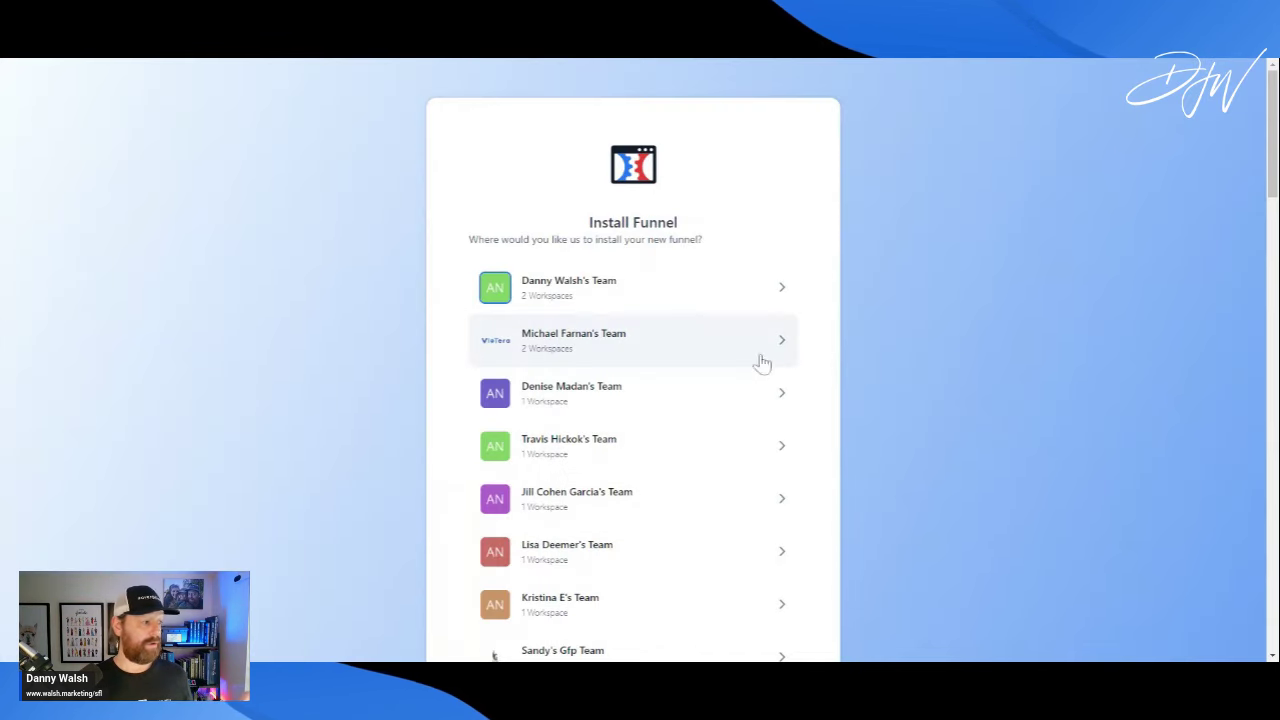
{"action": "mouse_move", "coordinate": [782, 292]}
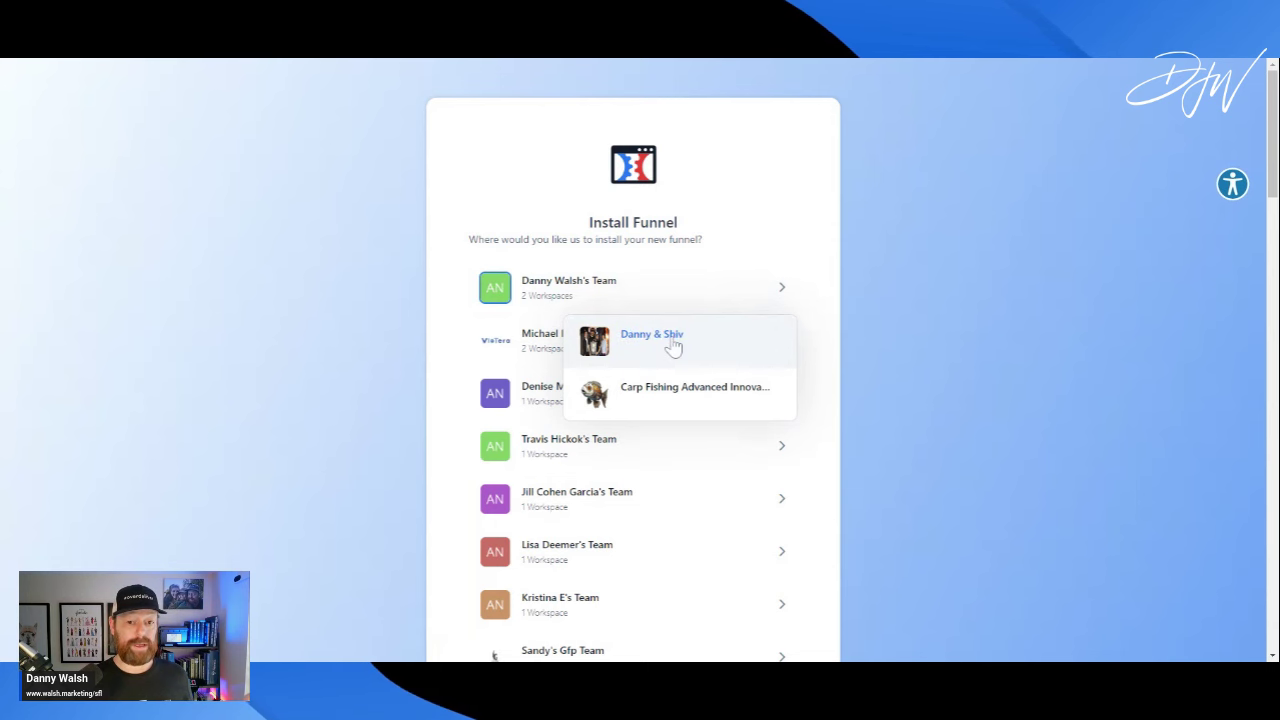
{"action": "left_click", "coordinate": [652, 336]}
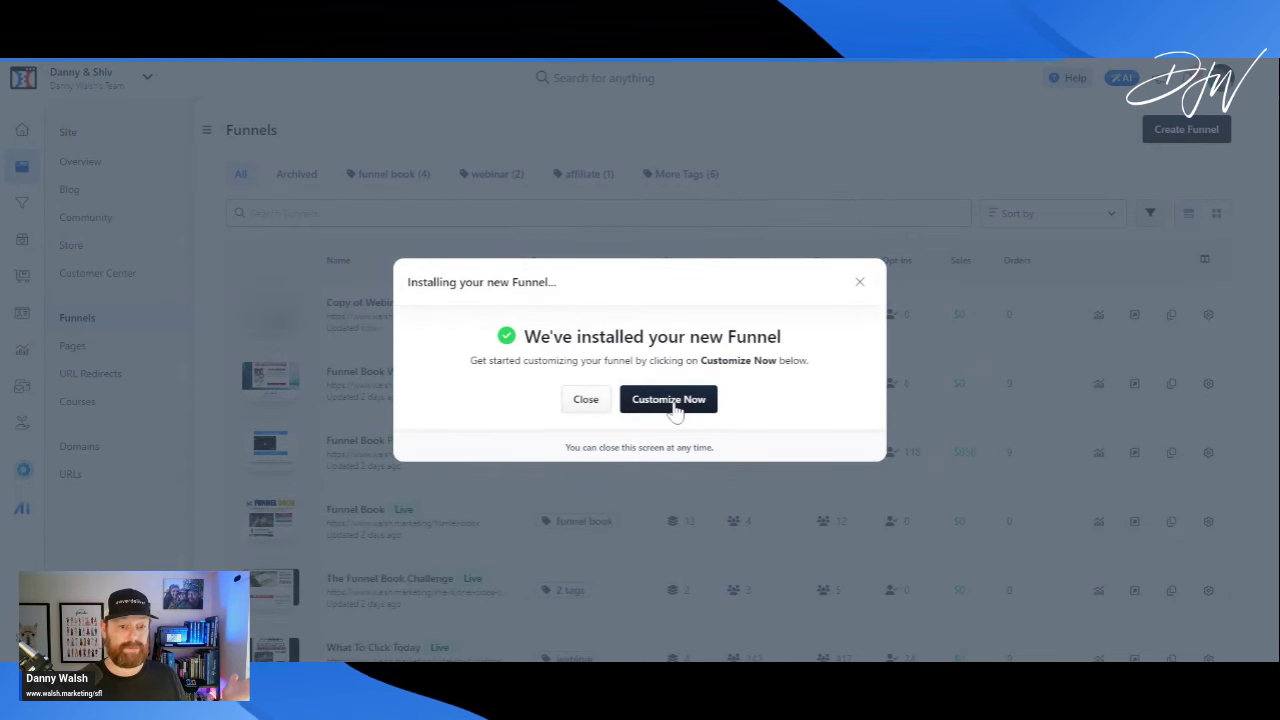
- Customize the installed Copy of Webinar Funnel and open its squeeze page in the editor
{"action": "left_click", "coordinate": [668, 399]}
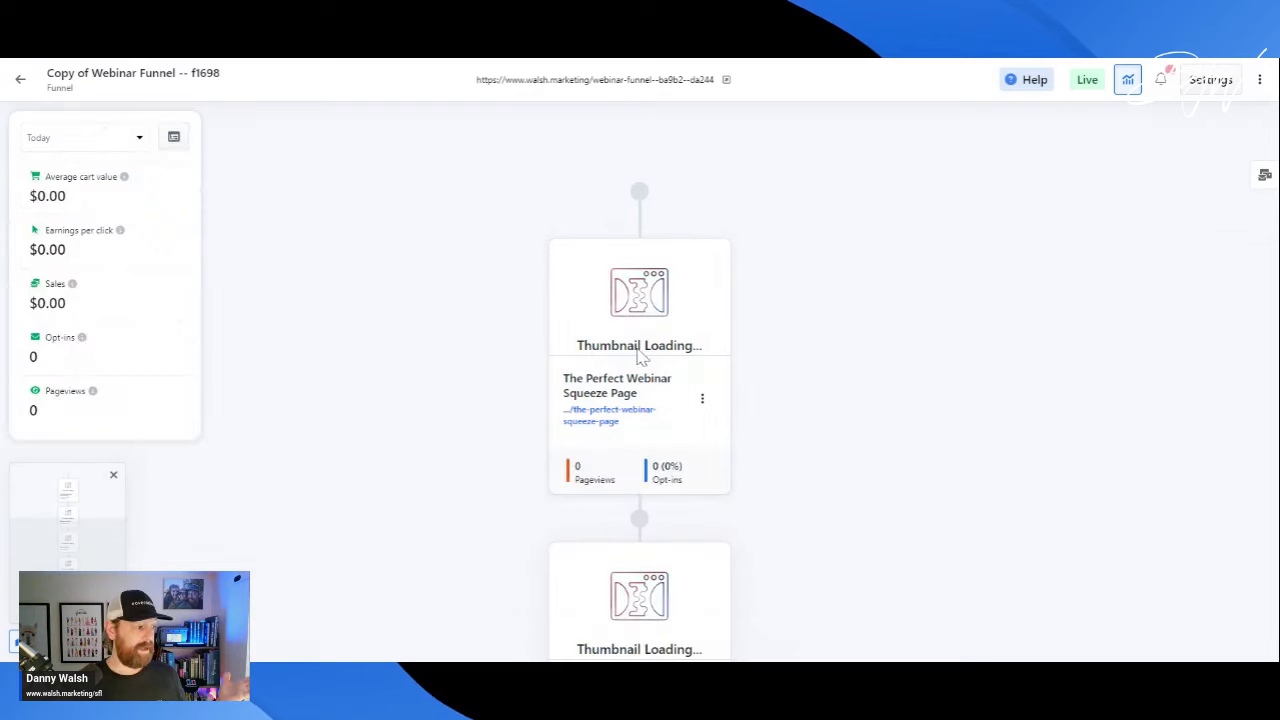
{"action": "scroll", "coordinate": [640, 355], "scroll_direction": "down", "scroll_amount": 10}
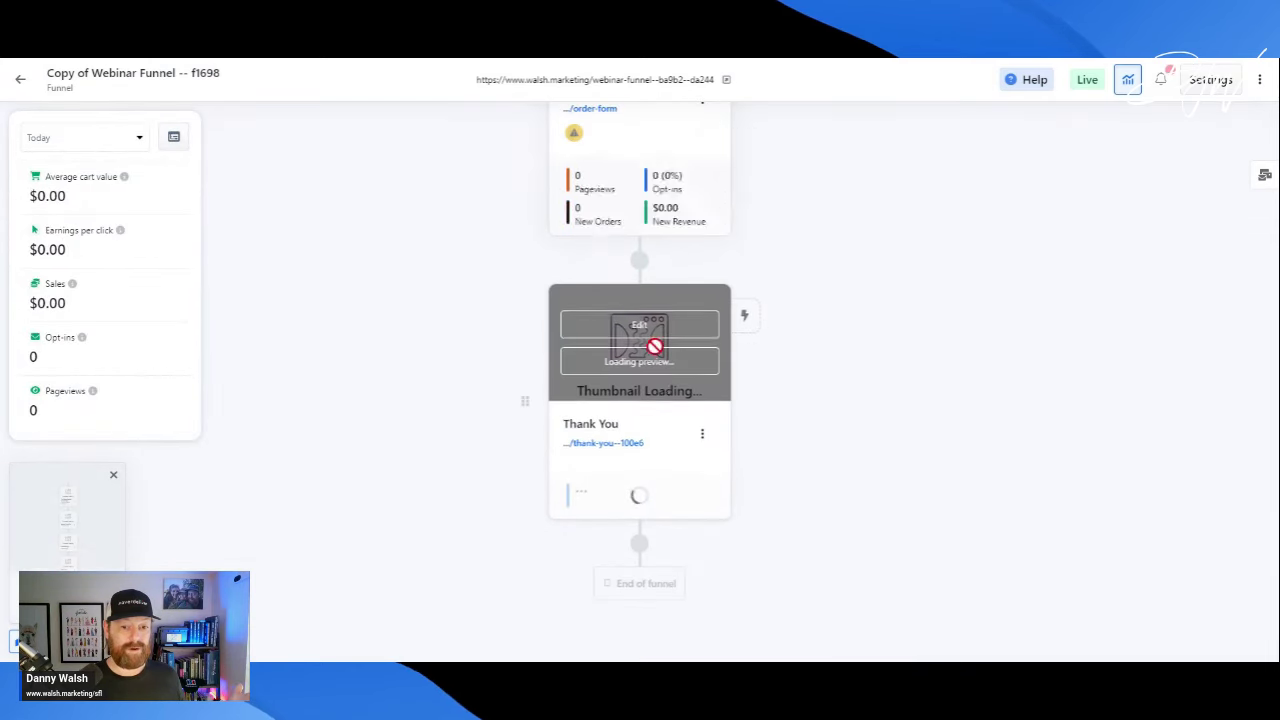
{"action": "scroll", "coordinate": [654, 346], "scroll_direction": "up", "scroll_amount": 10}
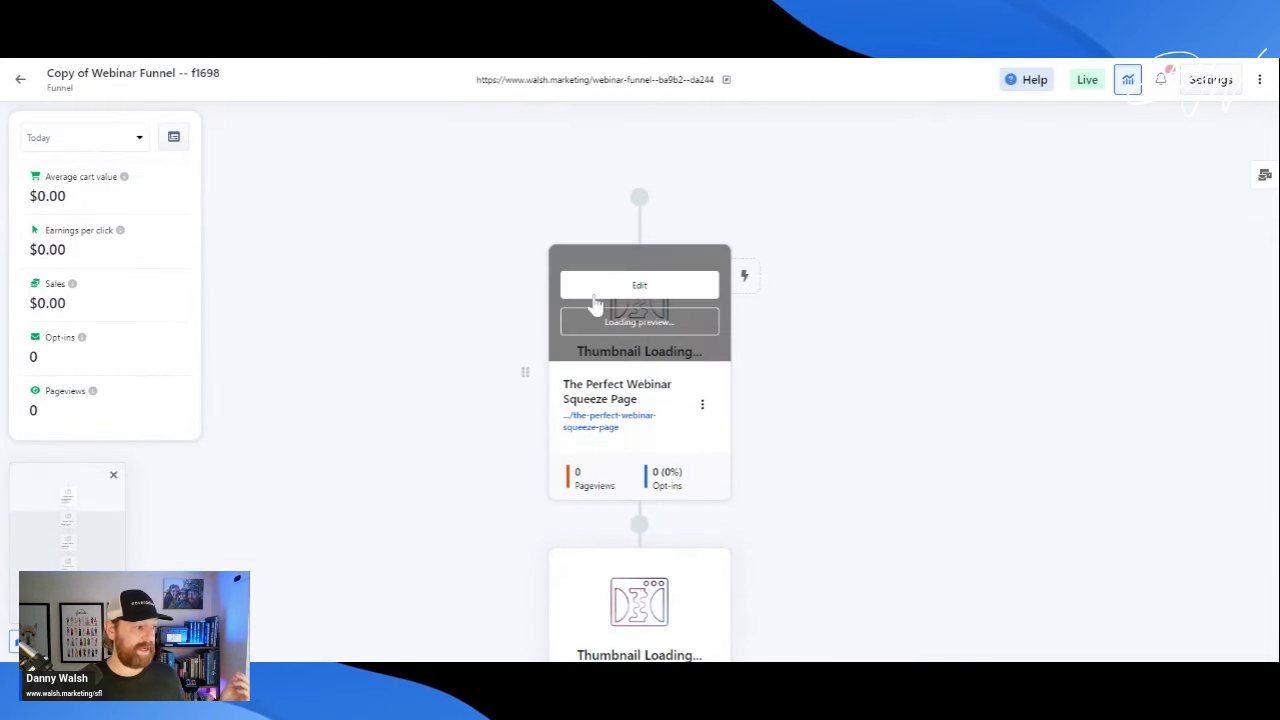
{"action": "left_click_drag", "start_coordinate": [620, 300], "coordinate": [664, 316]}
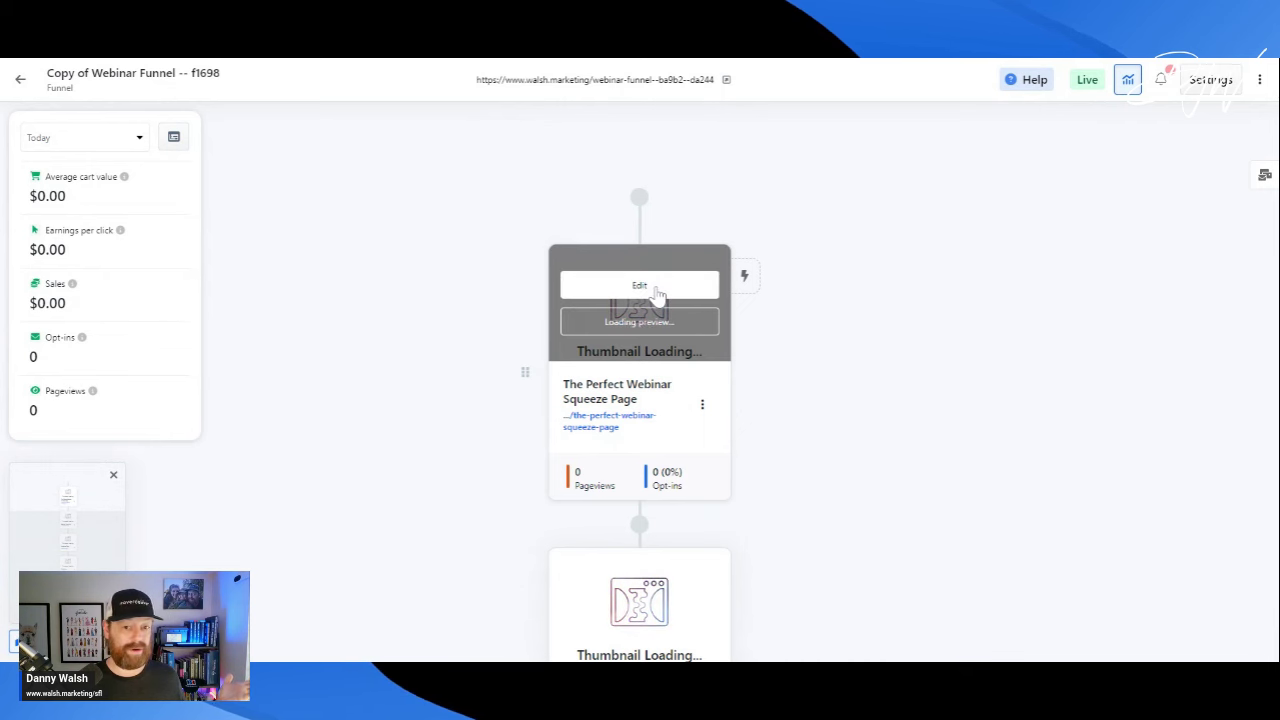
{"action": "left_click", "coordinate": [657, 288]}
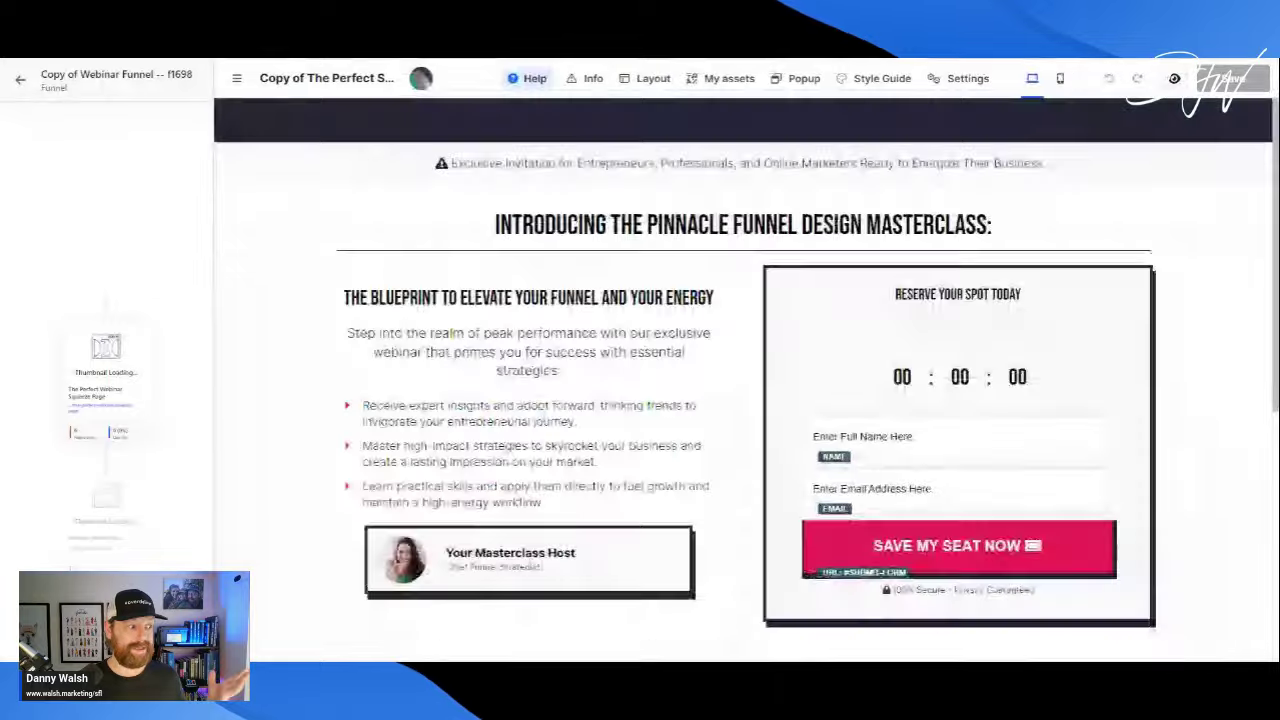
- Scroll the Pinnacle Funnel Design Masterclass squeeze page down to the footer and back up
{"action": "scroll", "coordinate": [770, 377], "scroll_direction": "down", "scroll_amount": 3}
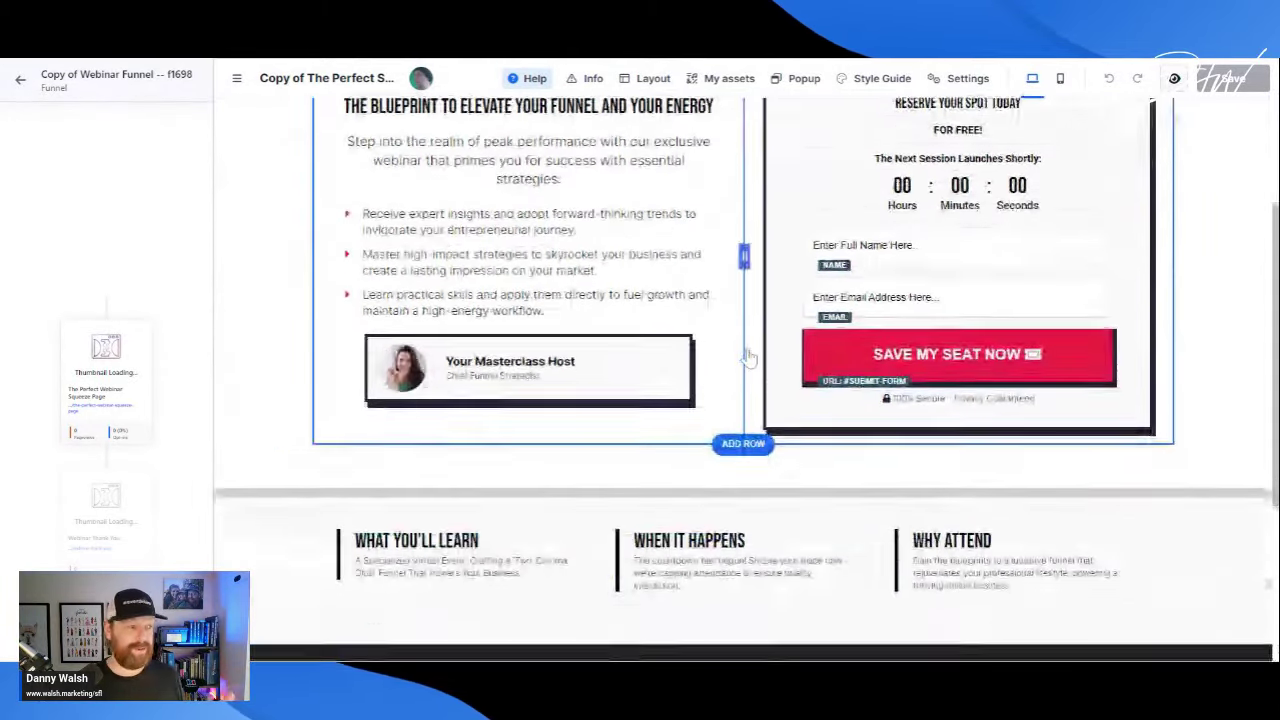
{"action": "scroll", "coordinate": [525, 270], "scroll_direction": "up", "scroll_amount": 5}
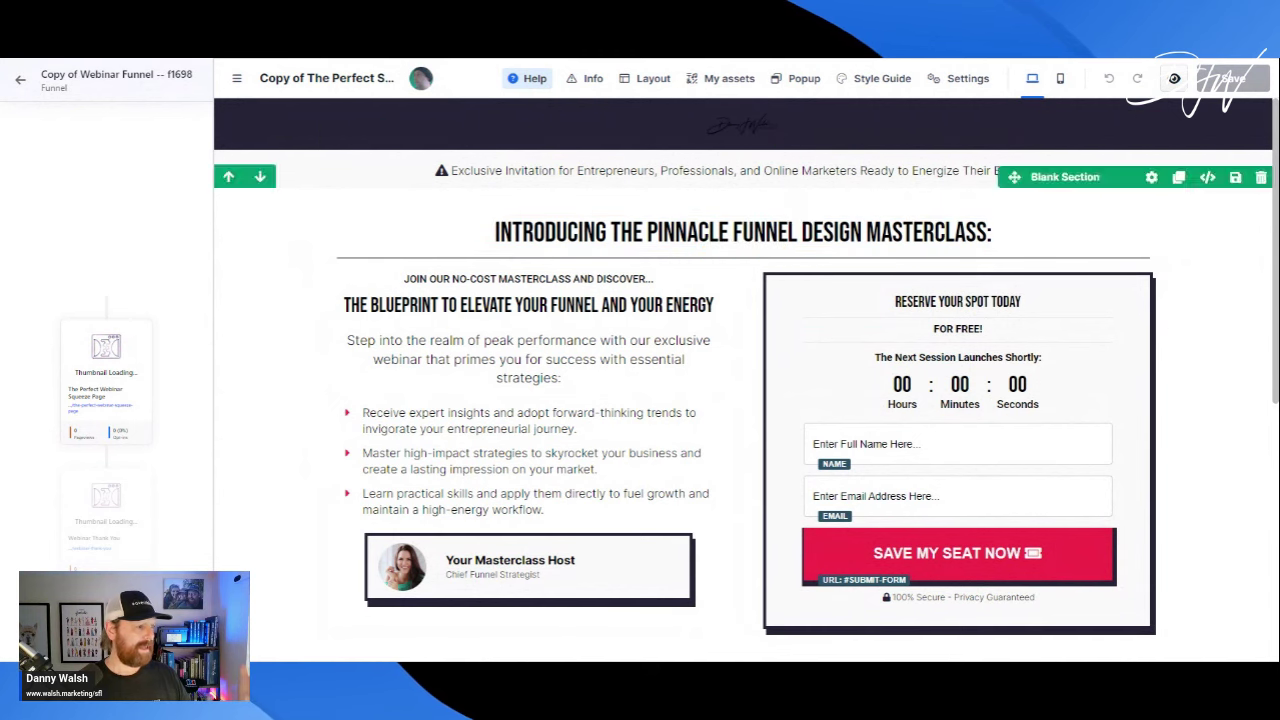
{"action": "scroll", "coordinate": [905, 362], "scroll_direction": "down", "scroll_amount": 1}
{"action": "scroll", "coordinate": [905, 362], "scroll_direction": "down", "scroll_amount": 1}
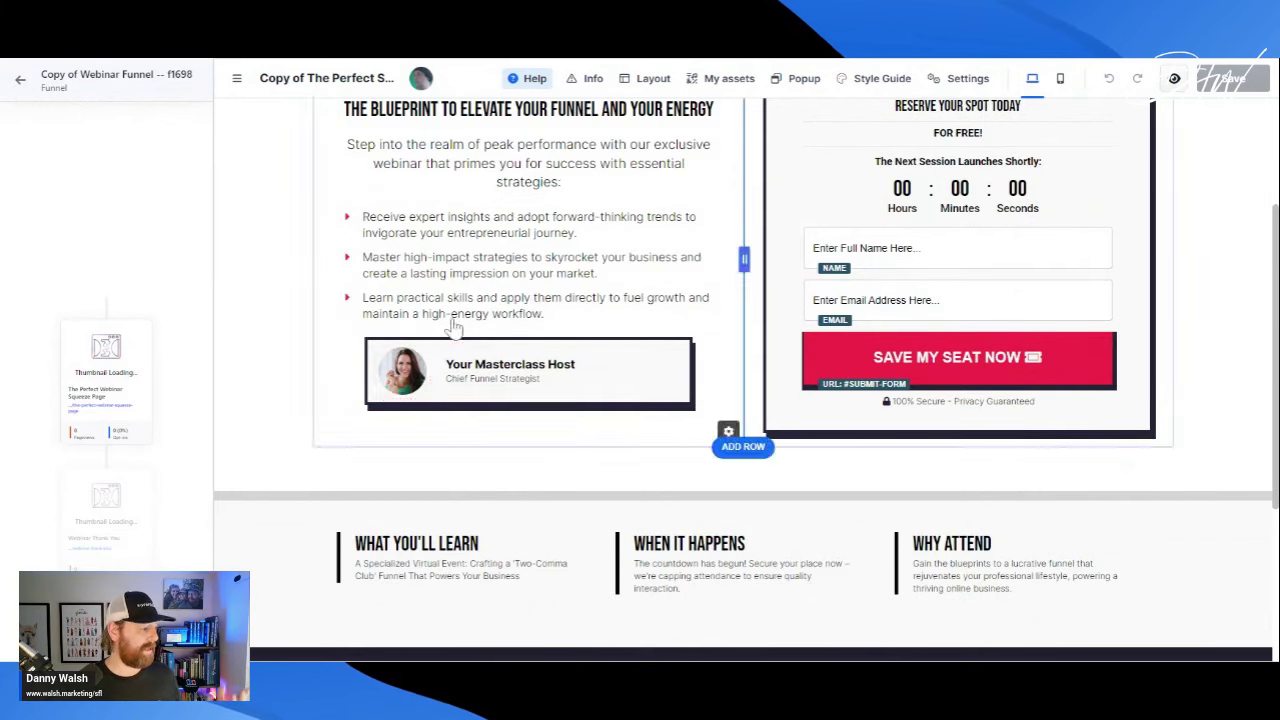
{"action": "scroll", "coordinate": [551, 534], "scroll_direction": "down", "scroll_amount": 3}
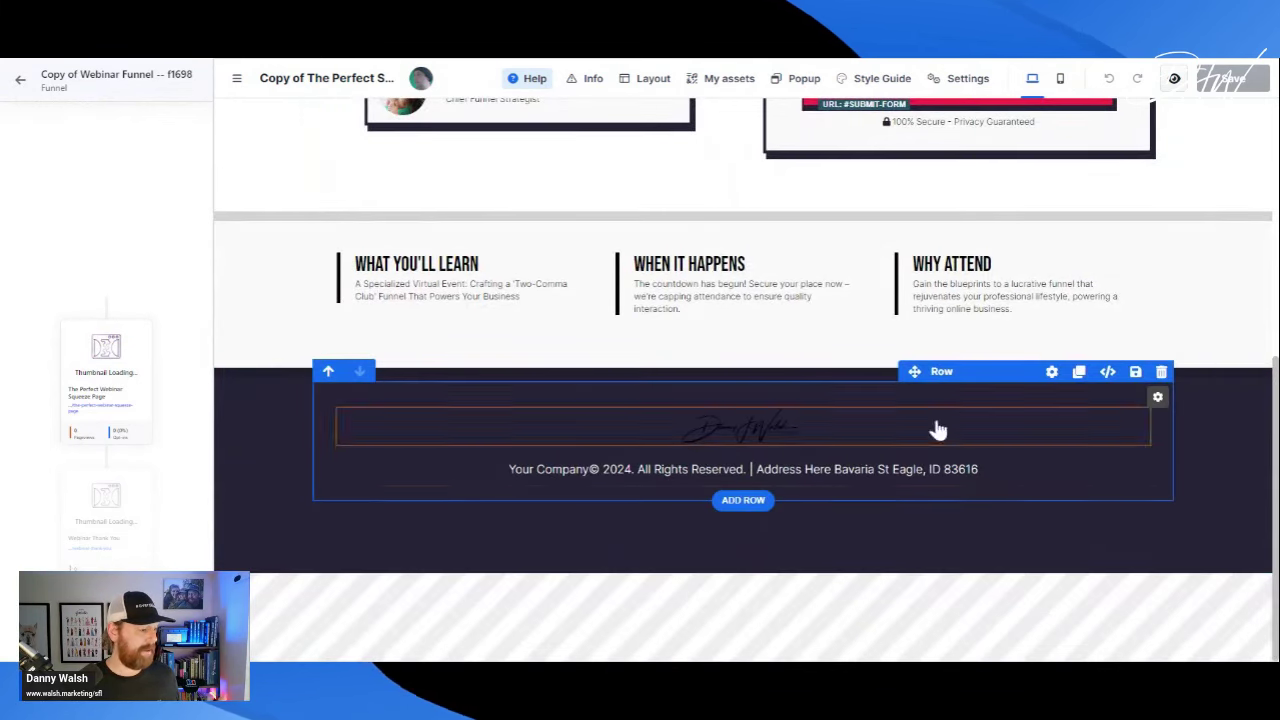
{"action": "scroll", "coordinate": [777, 420], "scroll_direction": "up", "scroll_amount": 3}
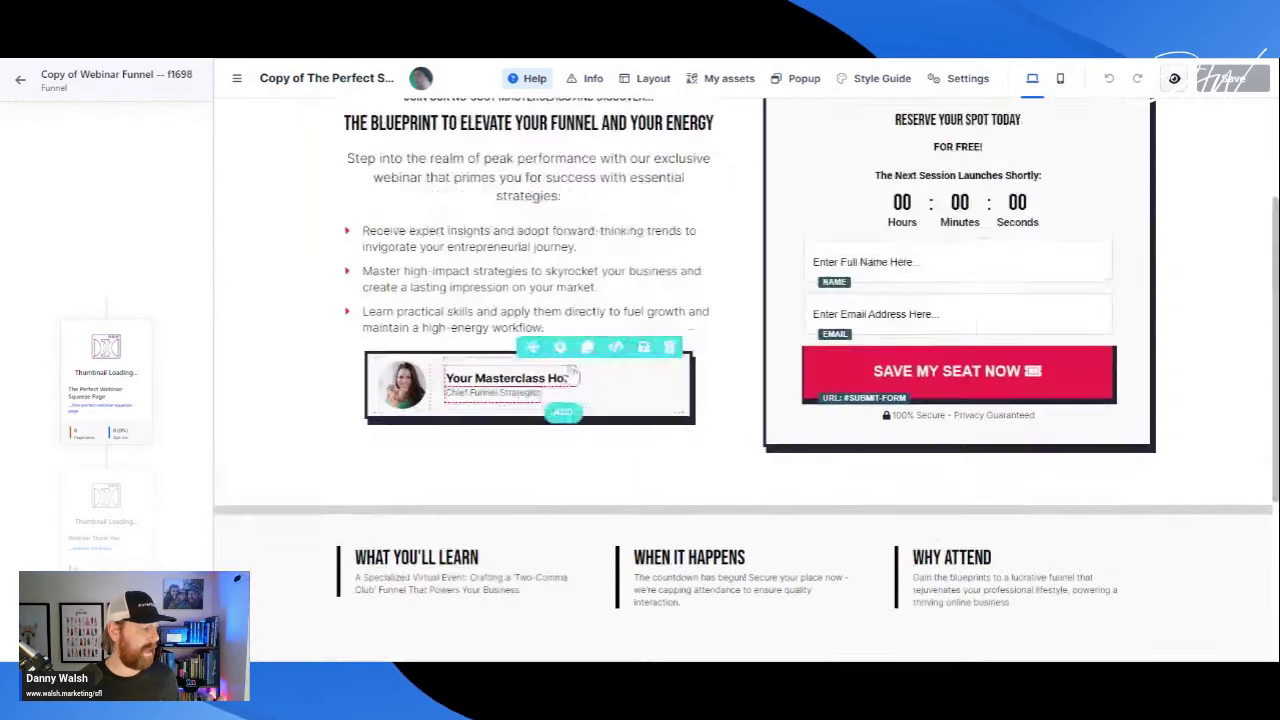
- Switch the editor to the Webinar Thank You page and scroll through its content
{"action": "scroll", "coordinate": [115, 395], "scroll_direction": "down", "scroll_amount": 1}
{"action": "left_click", "coordinate": [128, 400]}
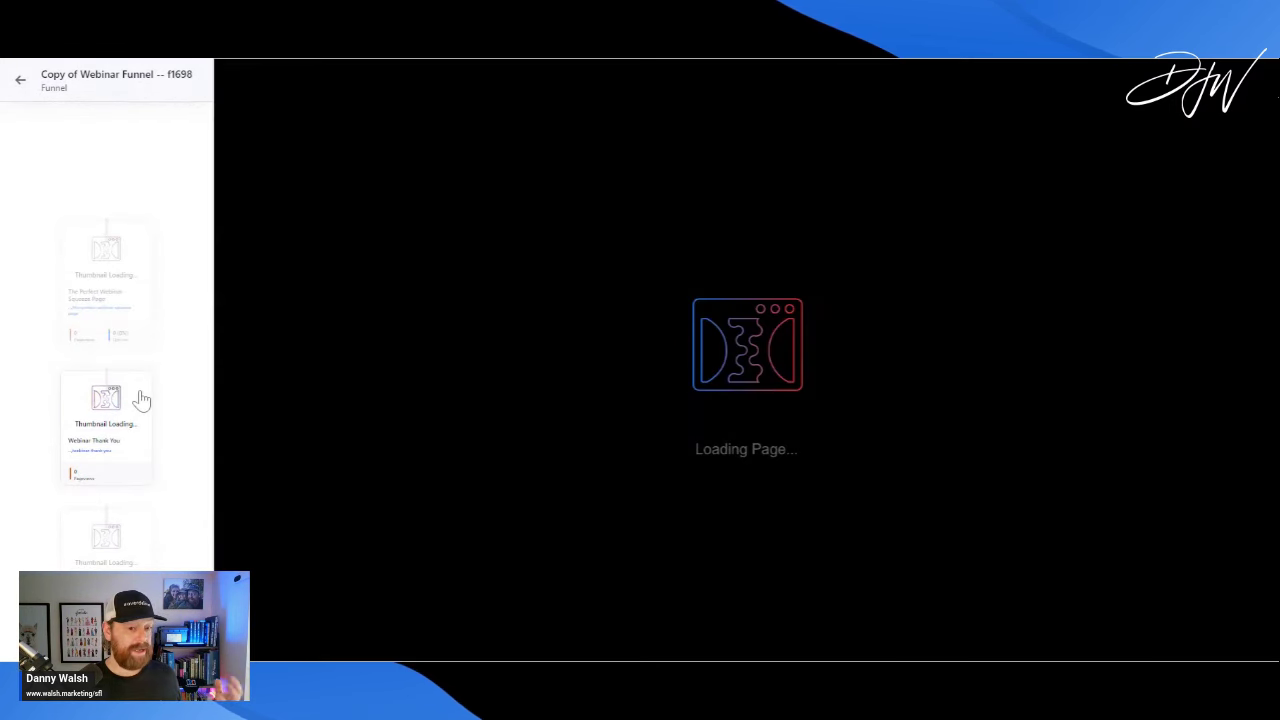
{"action": "scroll", "coordinate": [700, 315], "scroll_direction": "up", "scroll_amount": 3}
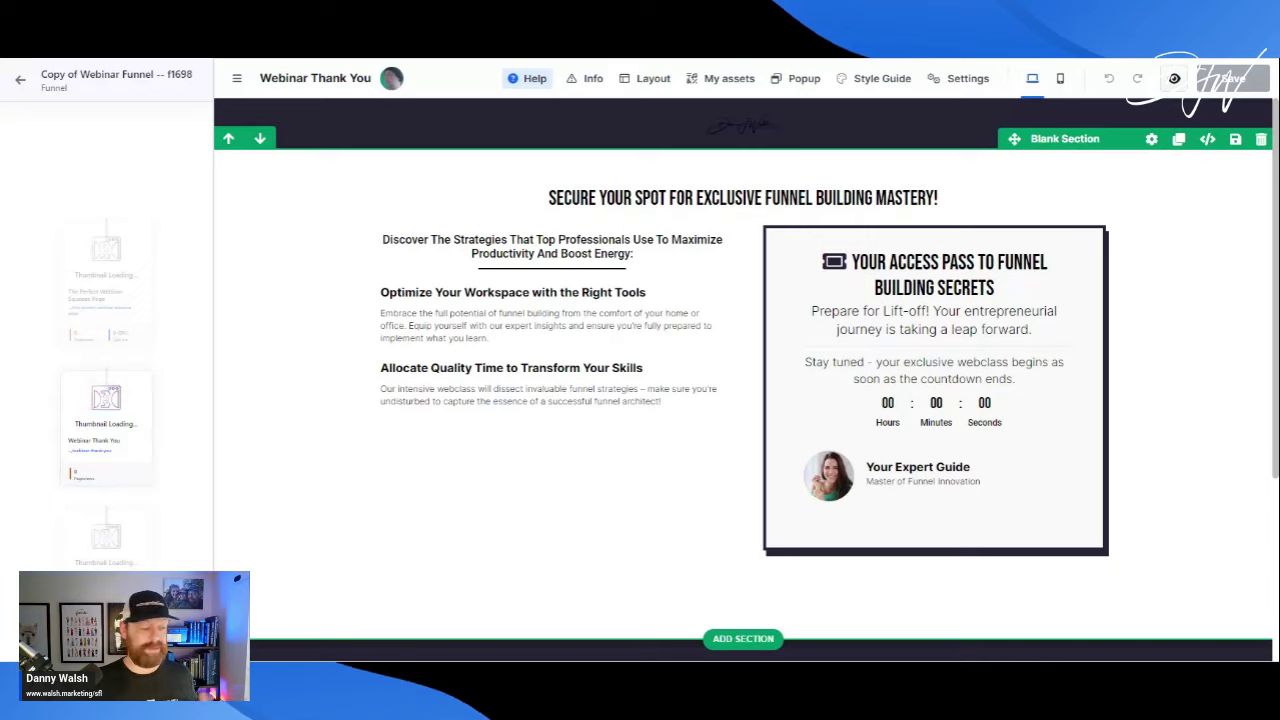
{"action": "scroll", "coordinate": [535, 362], "scroll_direction": "down", "scroll_amount": 3}
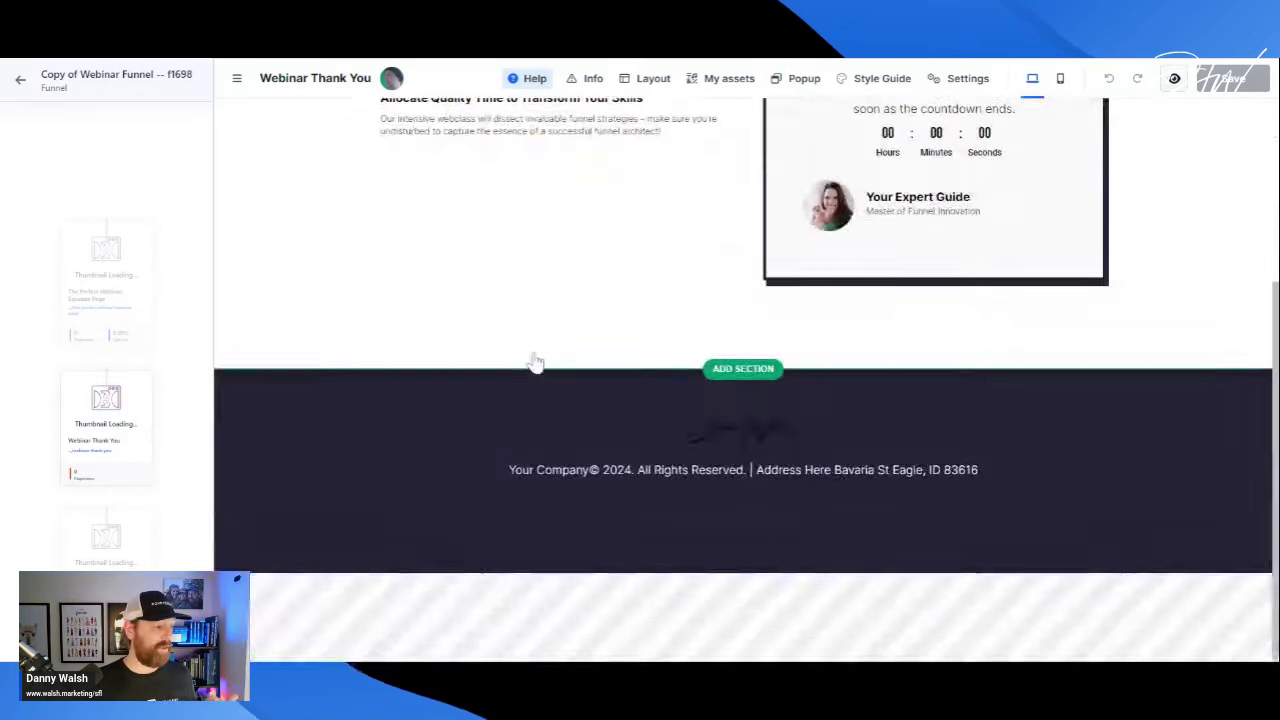
{"action": "scroll", "coordinate": [535, 362], "scroll_direction": "up", "scroll_amount": 3}
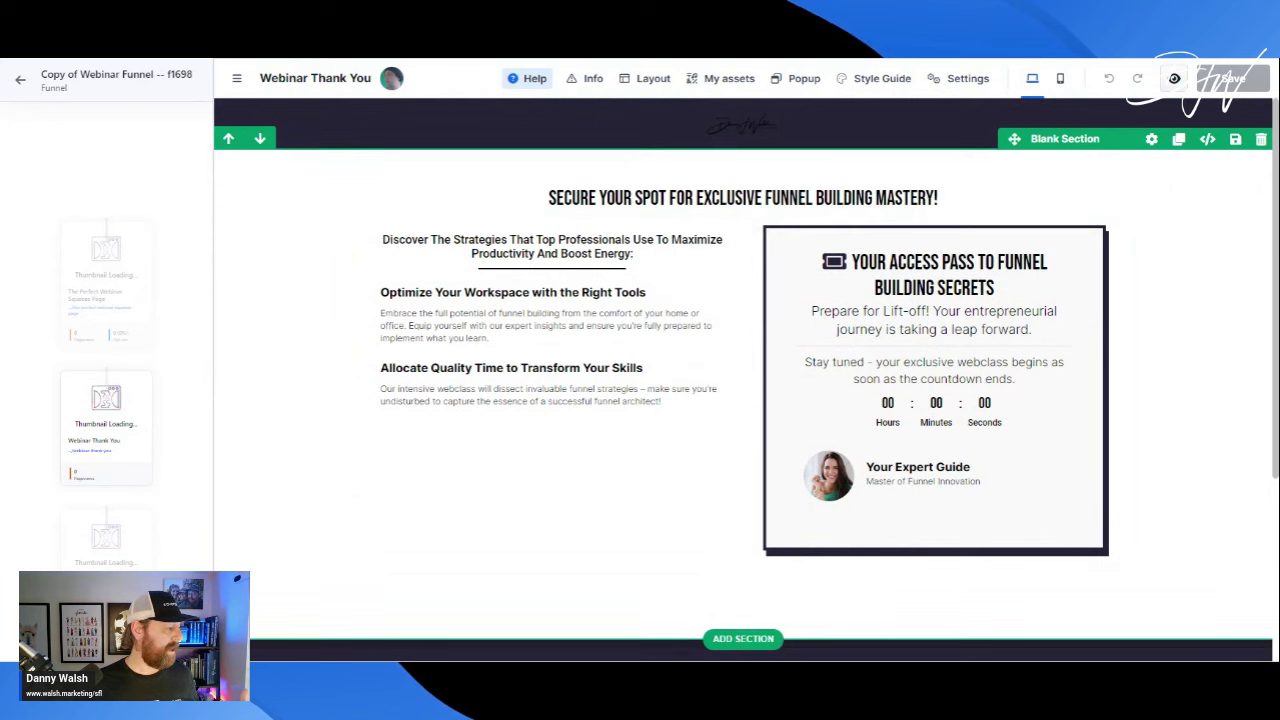
- Open the Broadcast Page and scroll past its Stay Engaged countdown to the footer
{"action": "left_click", "coordinate": [200, 538]}
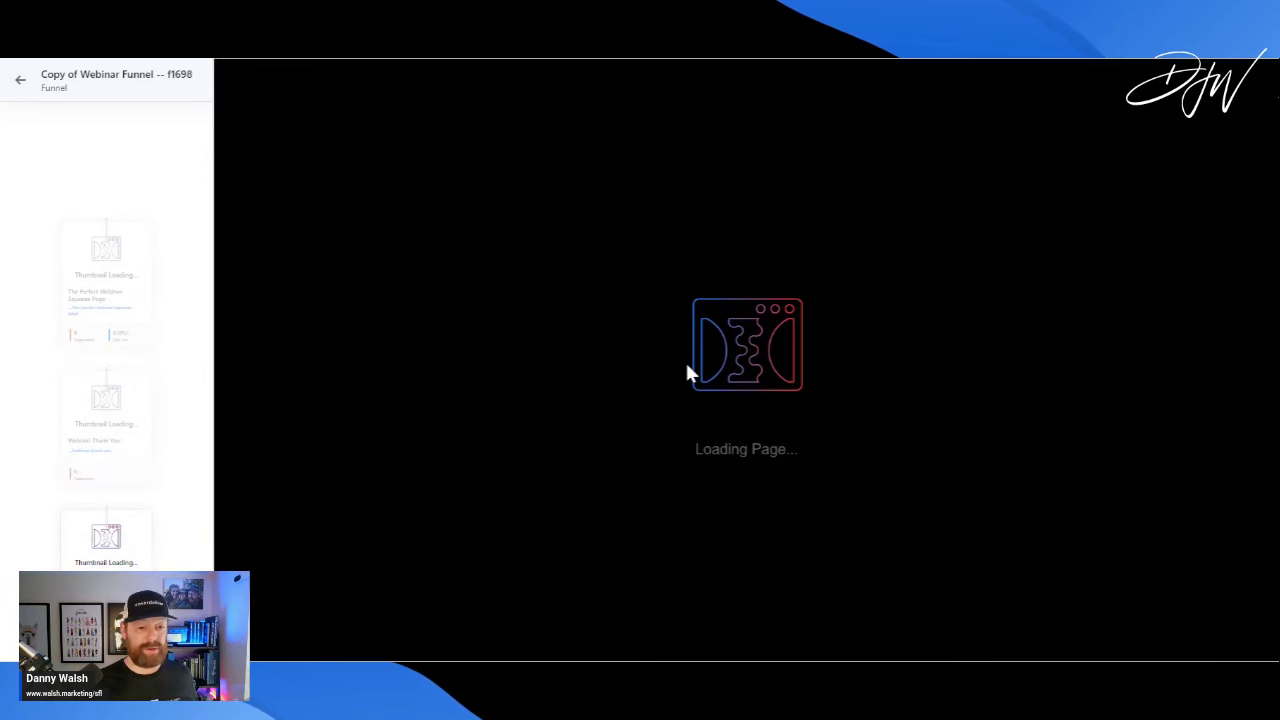
{"action": "scroll", "coordinate": [943, 337], "scroll_direction": "down", "scroll_amount": 6}
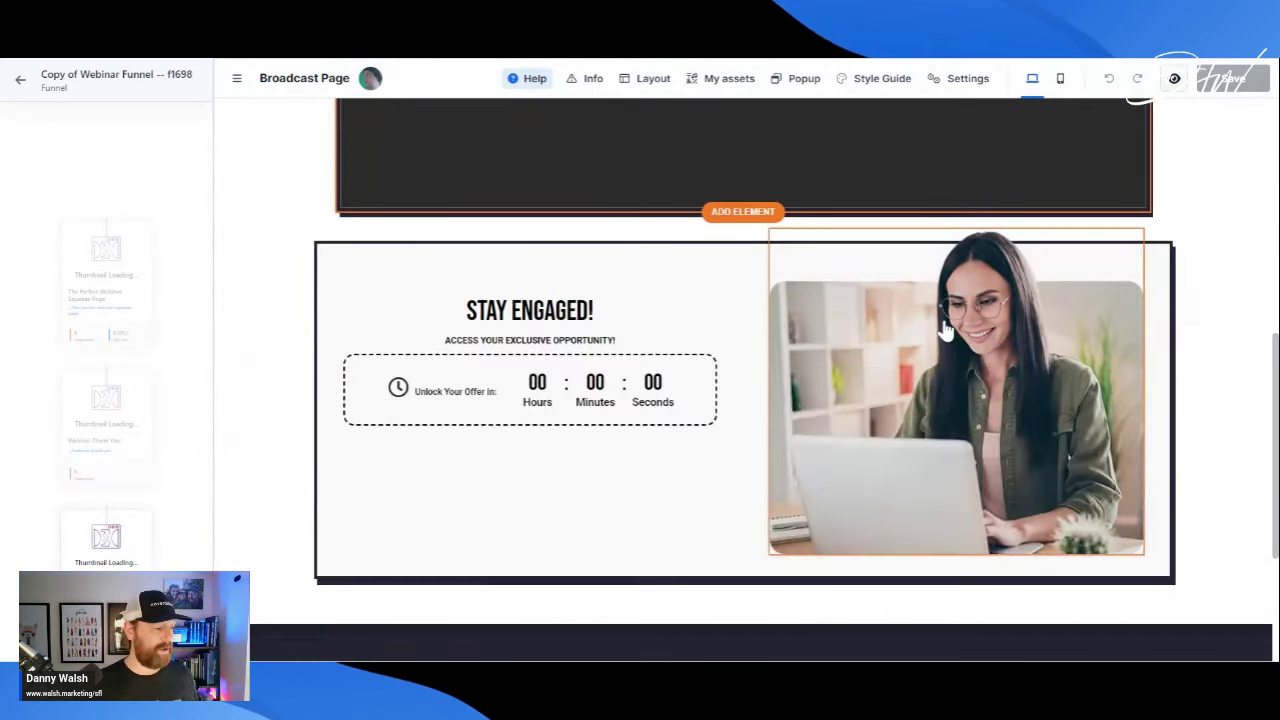
{"action": "scroll", "coordinate": [945, 333], "scroll_direction": "down", "scroll_amount": 2}
{"action": "scroll", "coordinate": [500, 400], "scroll_direction": "up", "scroll_amount": 2}
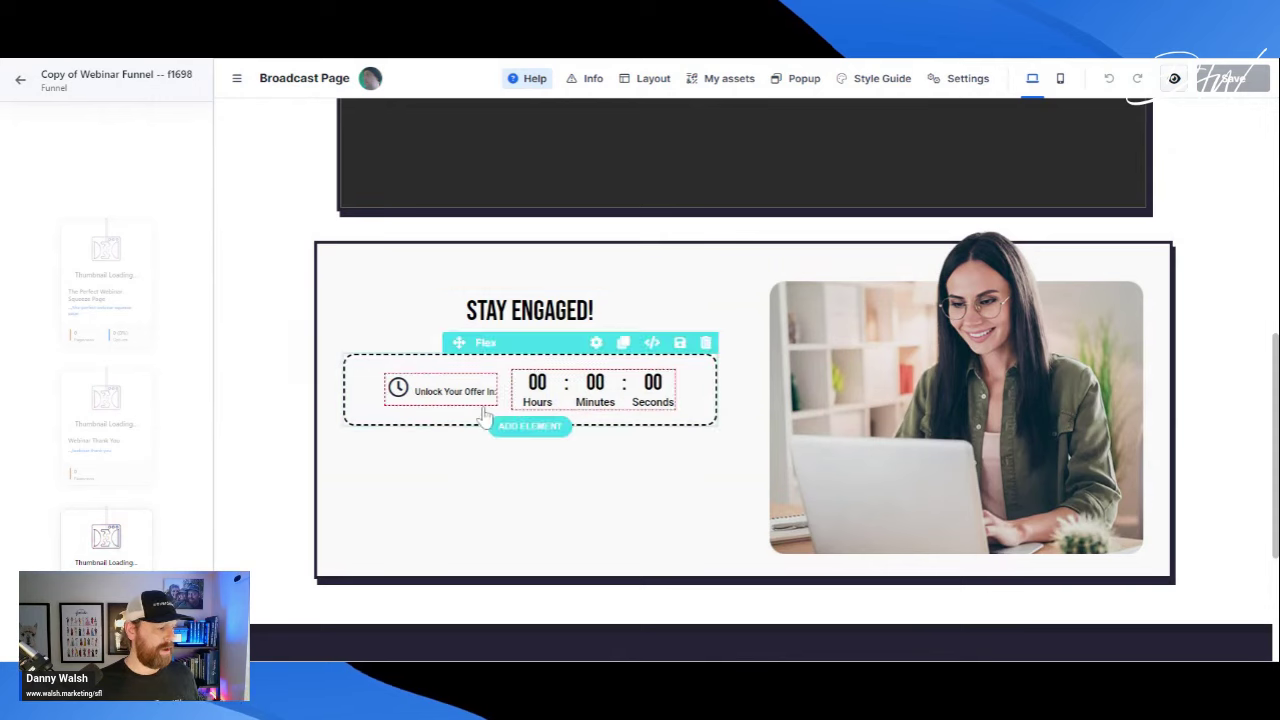
{"action": "scroll", "coordinate": [815, 425], "scroll_direction": "down", "scroll_amount": 2}
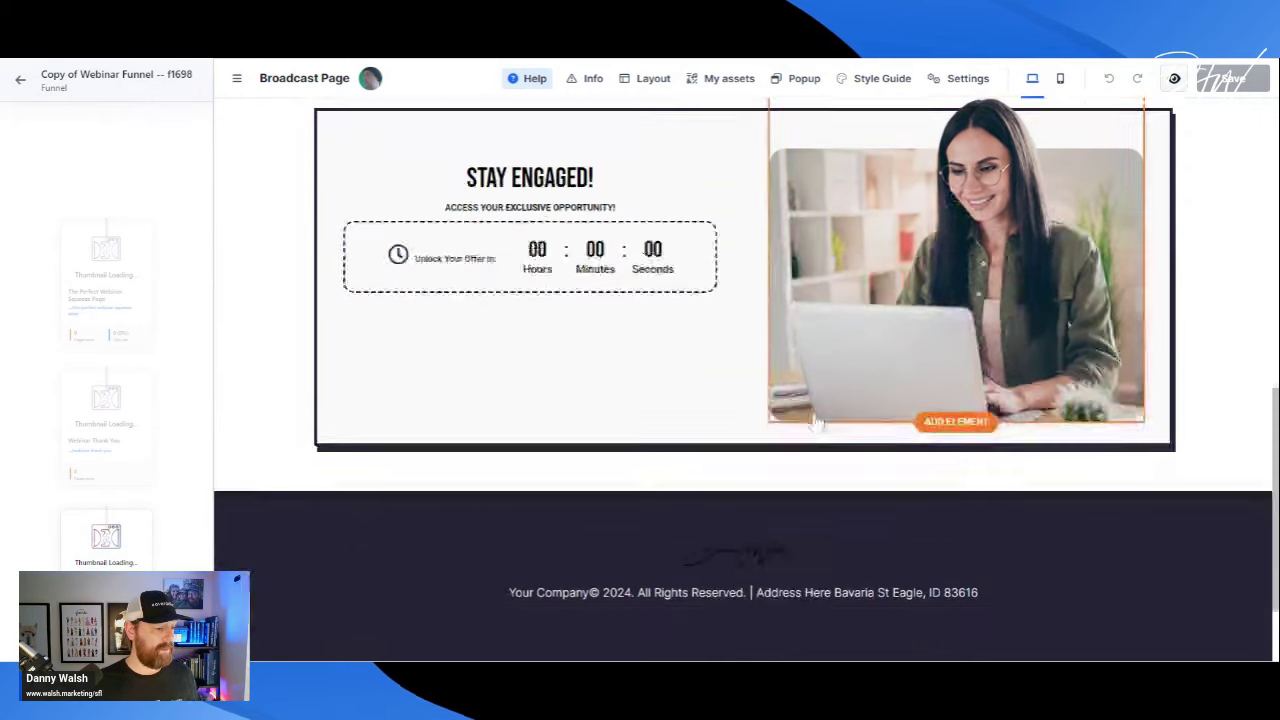
{"action": "scroll", "coordinate": [815, 425], "scroll_direction": "down", "scroll_amount": 2}
{"action": "scroll", "coordinate": [100, 420], "scroll_direction": "down", "scroll_amount": 3}
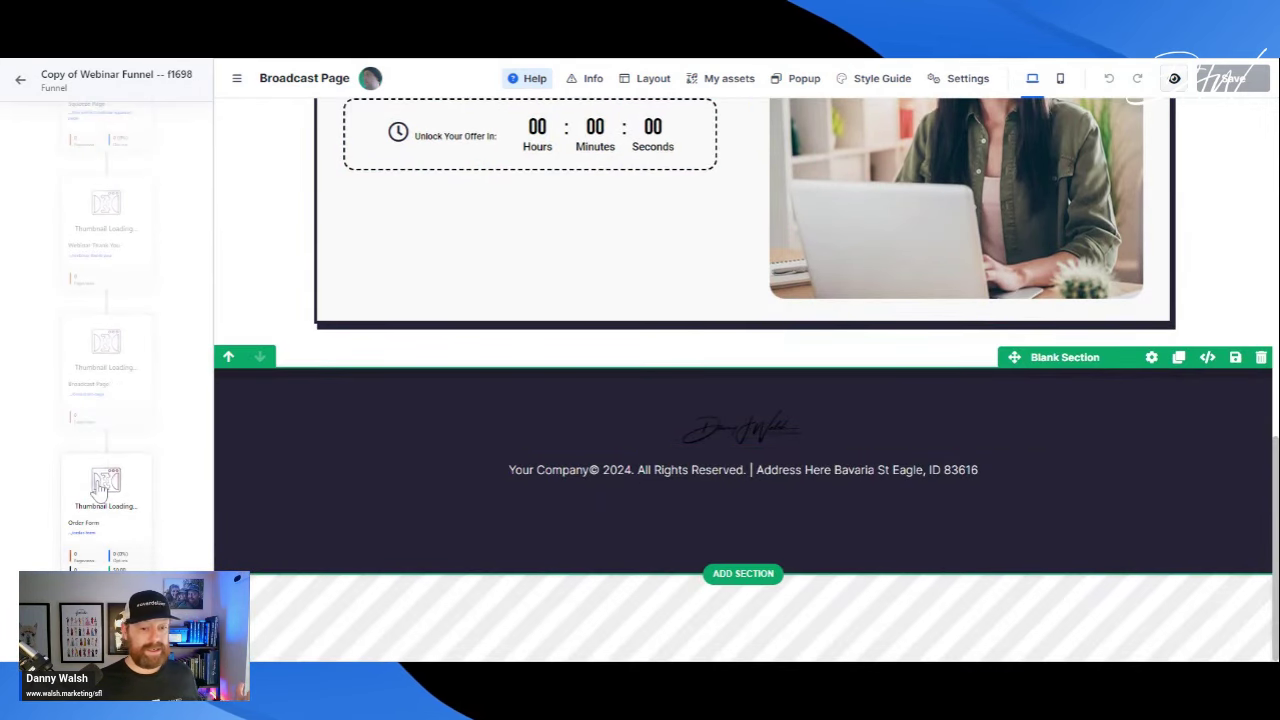
- Open the Order Form page and scroll through its checkout form, guarantee panel, FAQ and footer
{"action": "left_click", "coordinate": [100, 487]}
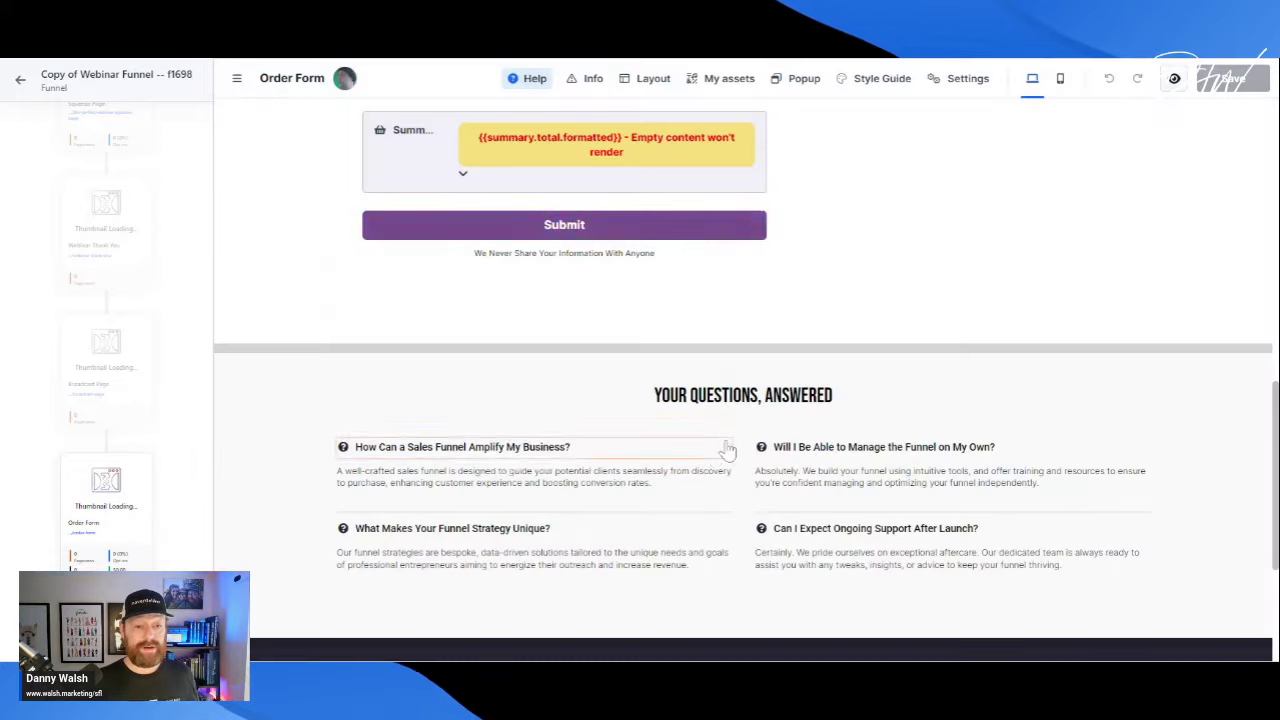
{"action": "scroll", "coordinate": [561, 427], "scroll_direction": "up", "scroll_amount": 1}
{"action": "scroll", "coordinate": [605, 420], "scroll_direction": "up", "scroll_amount": 6}
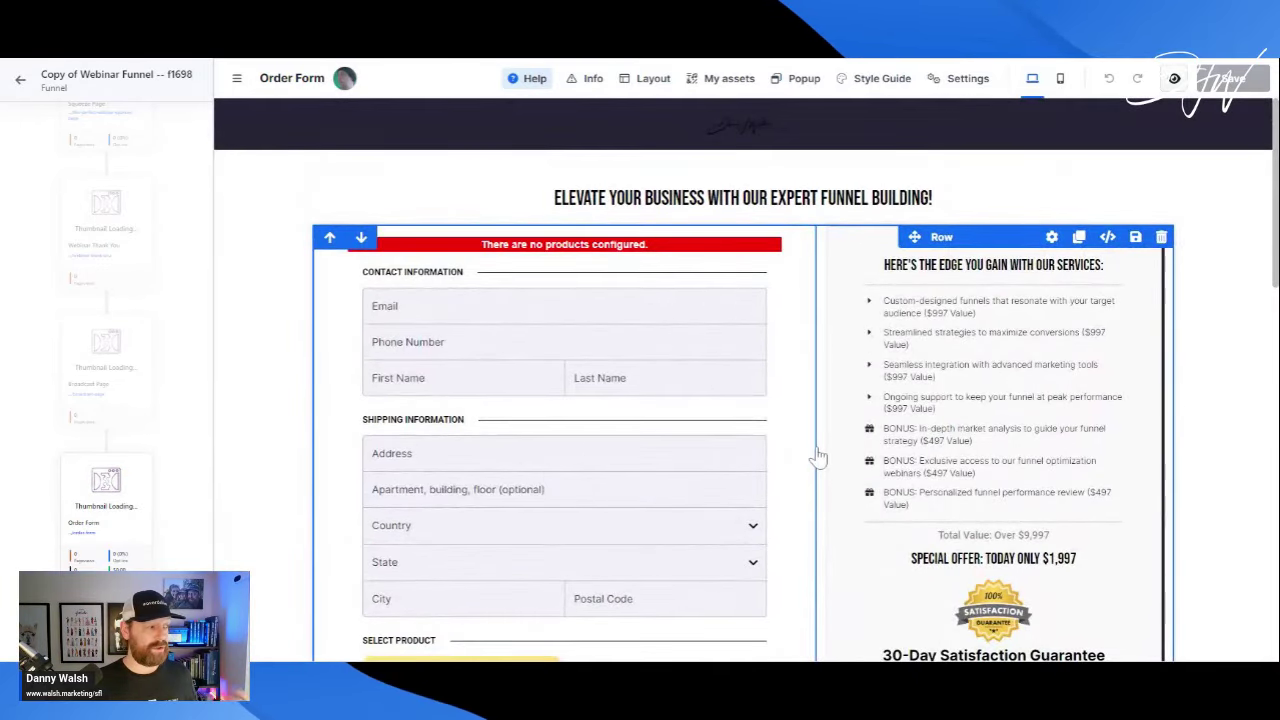
{"action": "scroll", "coordinate": [818, 457], "scroll_direction": "down", "scroll_amount": 3}
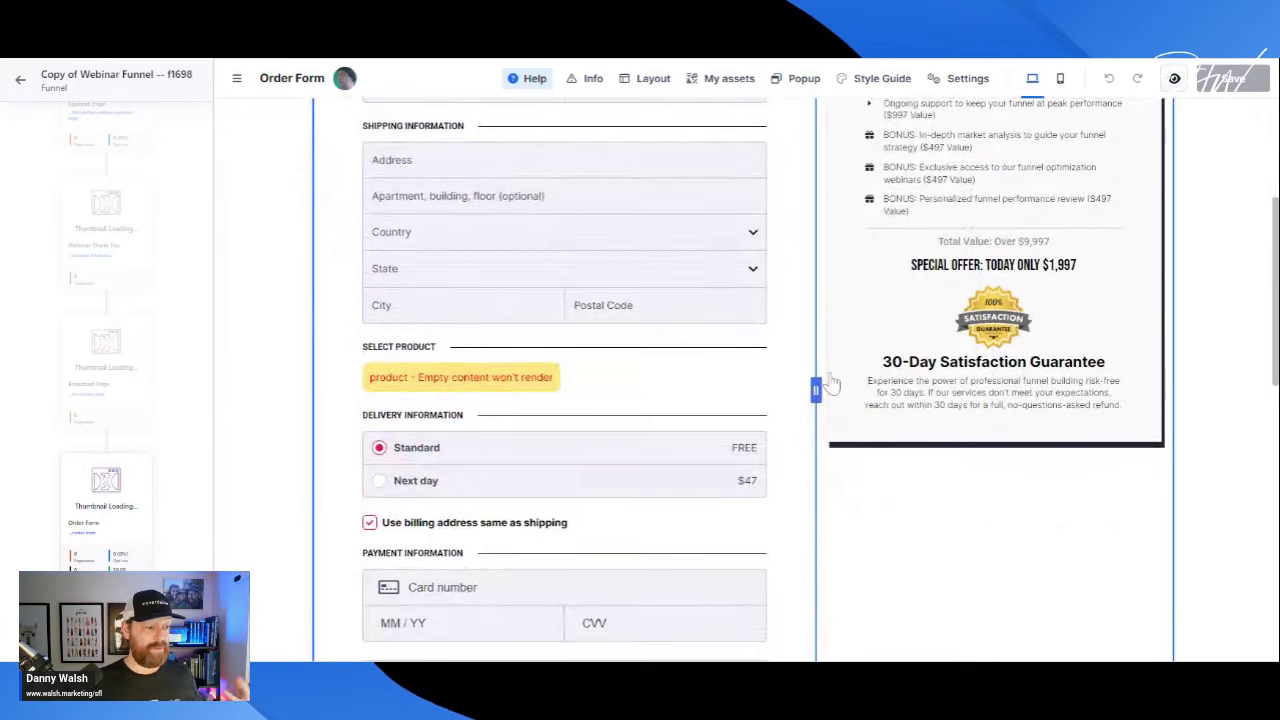
{"action": "scroll", "coordinate": [832, 380], "scroll_direction": "down", "scroll_amount": 3}
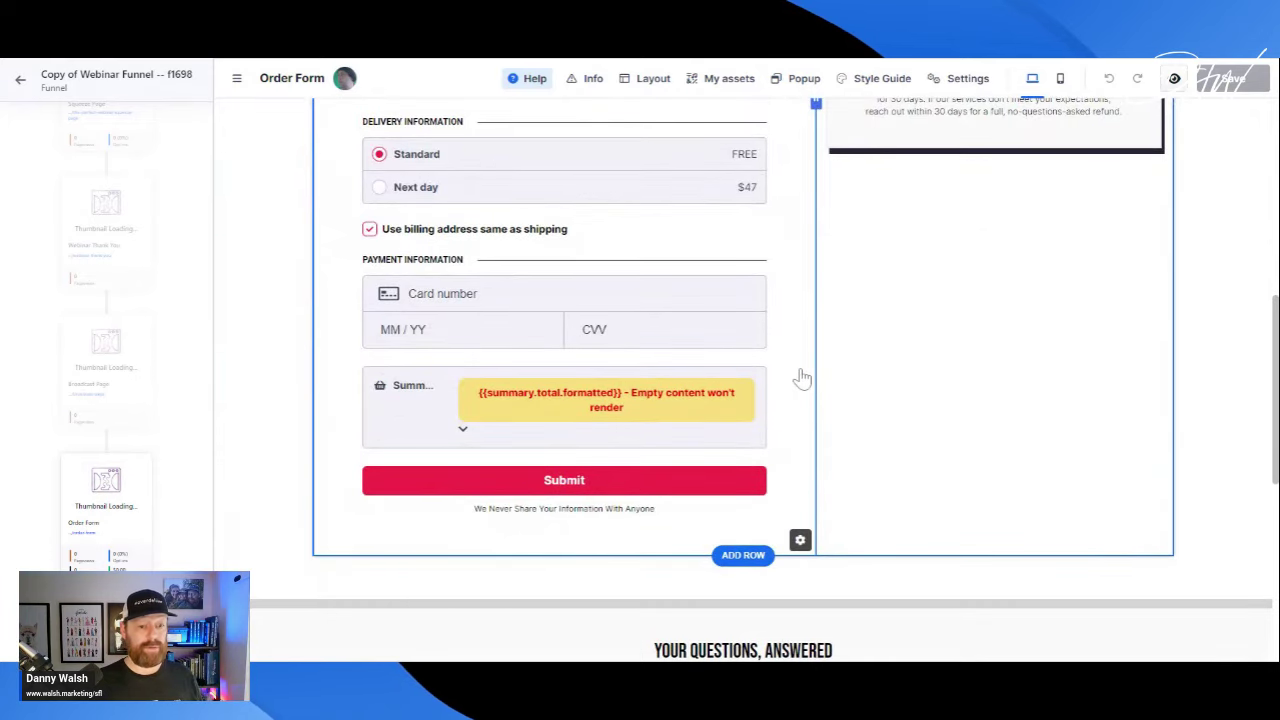
{"action": "scroll", "coordinate": [802, 378], "scroll_direction": "down", "scroll_amount": 5}
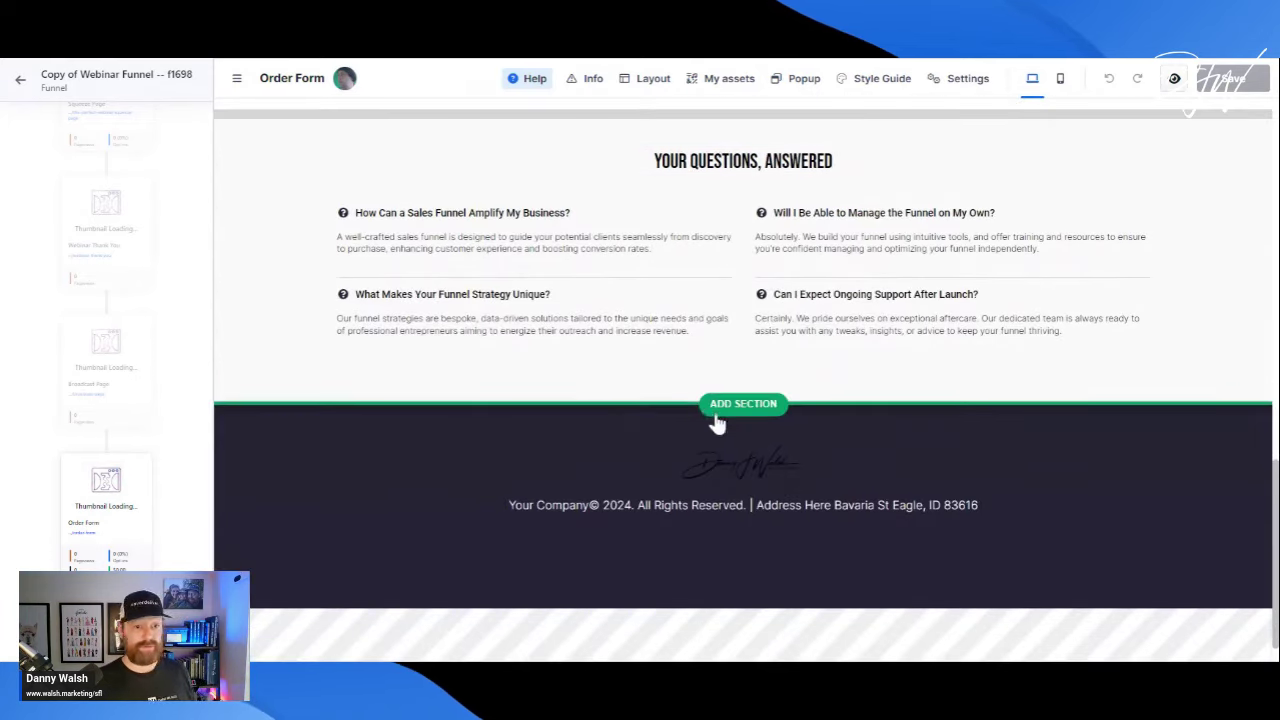
{"action": "scroll", "coordinate": [120, 537], "scroll_direction": "down", "scroll_amount": 2}
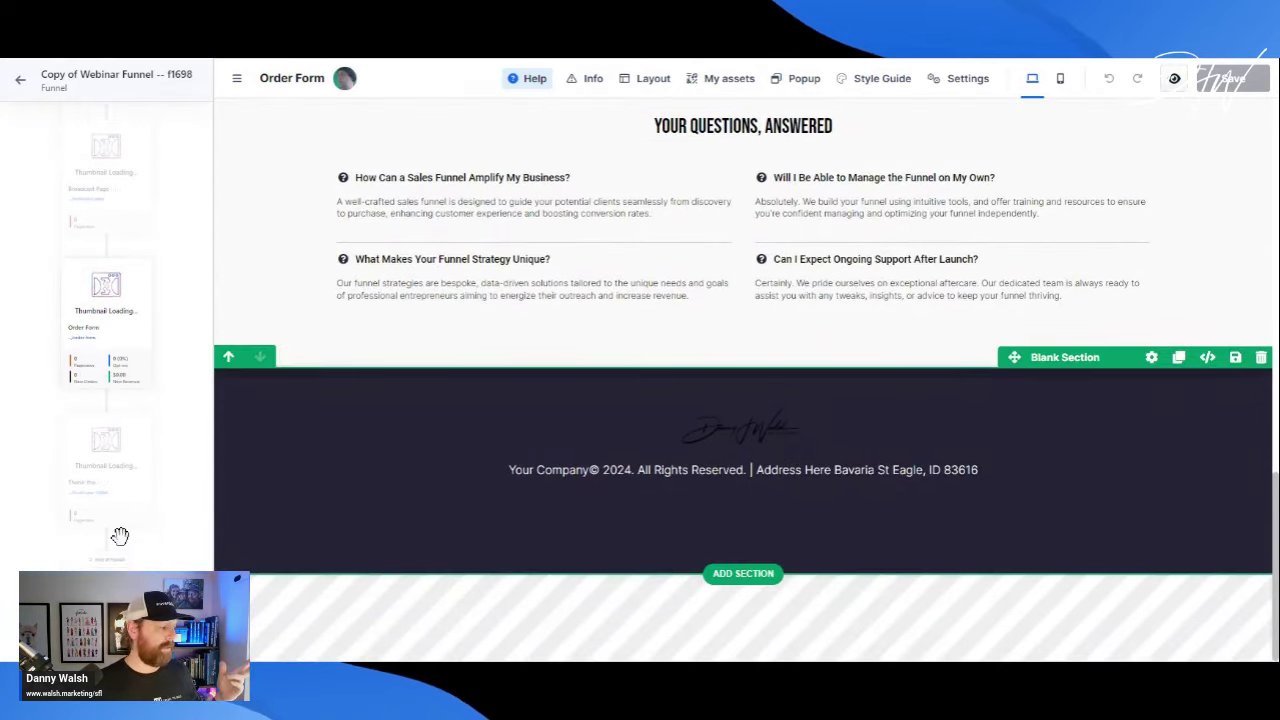
- Open the Thank You page in the editor and scroll to its top
{"action": "left_click", "coordinate": [106, 450]}
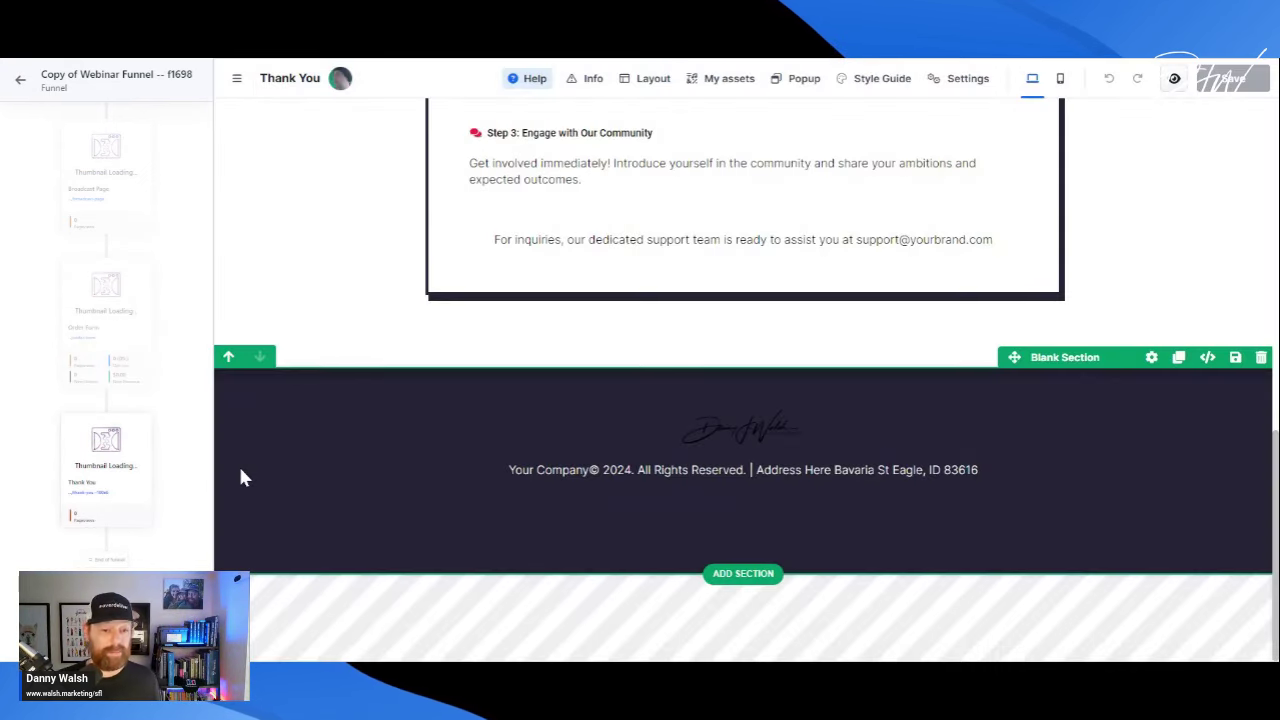
{"action": "scroll", "coordinate": [651, 329], "scroll_direction": "up", "scroll_amount": 6}
{"action": "scroll", "coordinate": [652, 315], "scroll_direction": "up", "scroll_amount": 2}
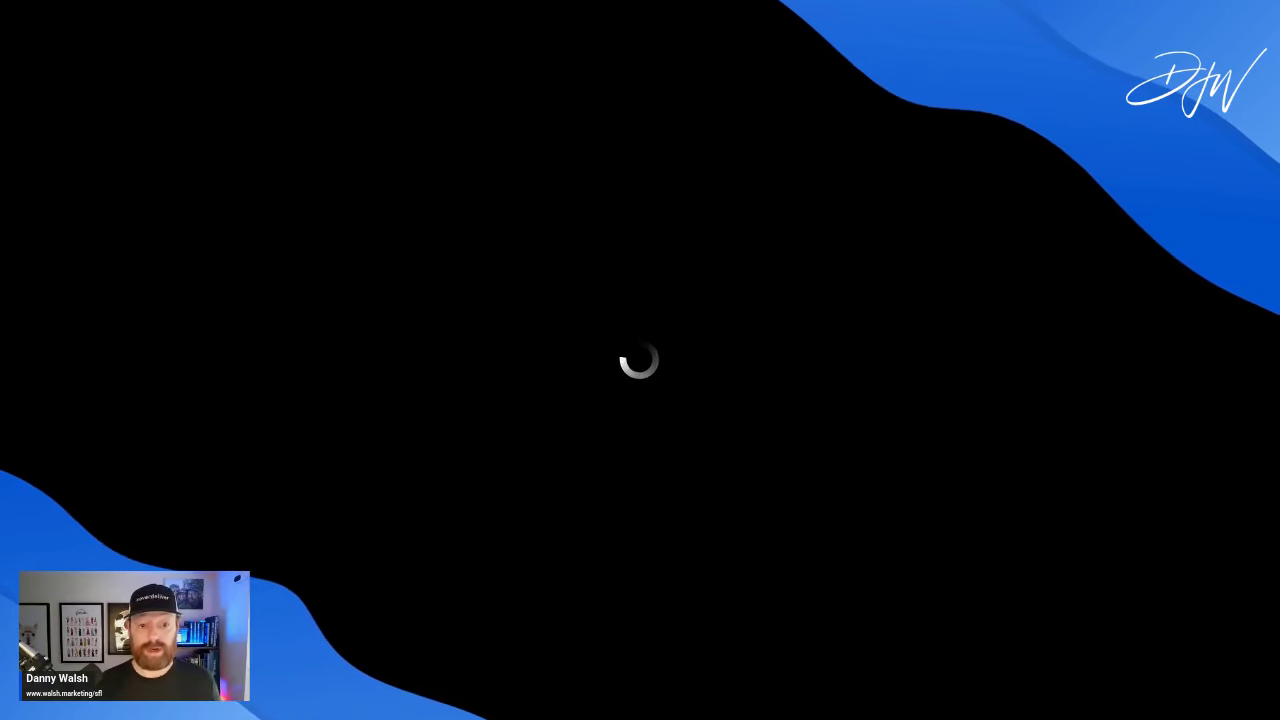
- Scroll the course preview to 'Copy Your Affiliate Link Here' and select the link's referral code
{"action": "scroll", "coordinate": [694, 320], "scroll_direction": "down", "scroll_amount": 7}
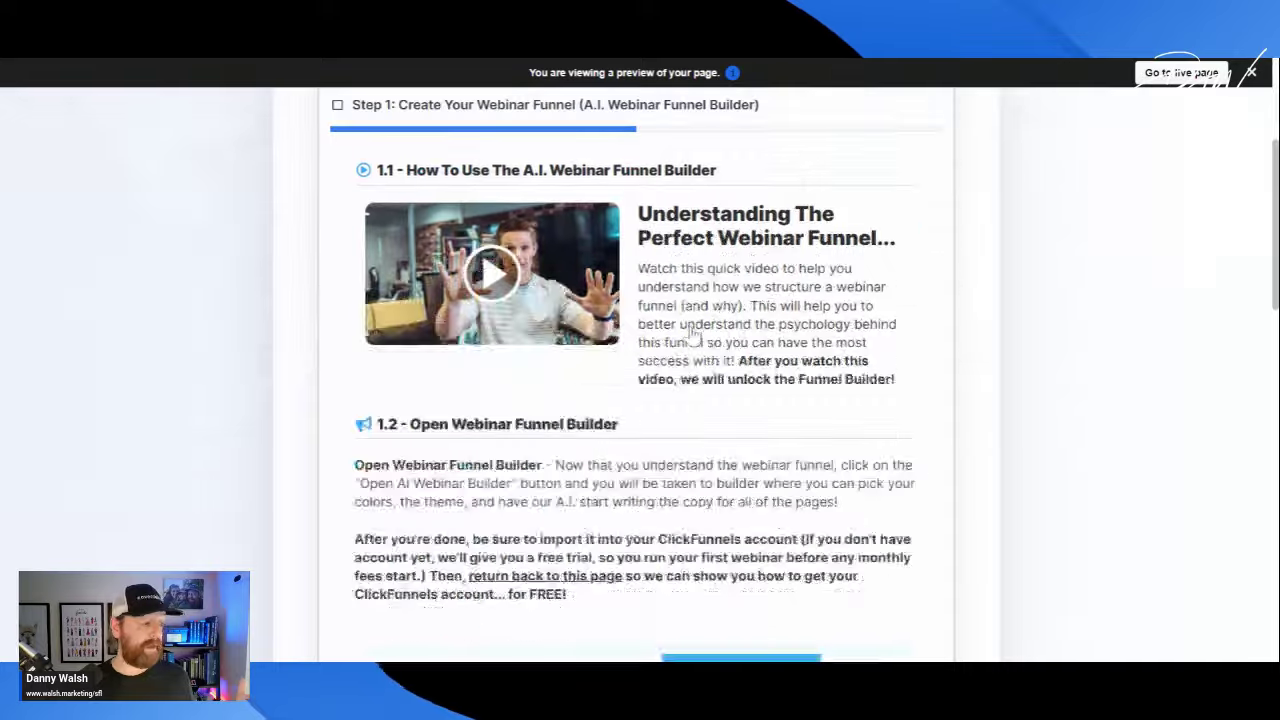
{"action": "scroll", "coordinate": [727, 340], "scroll_direction": "down", "scroll_amount": 4}
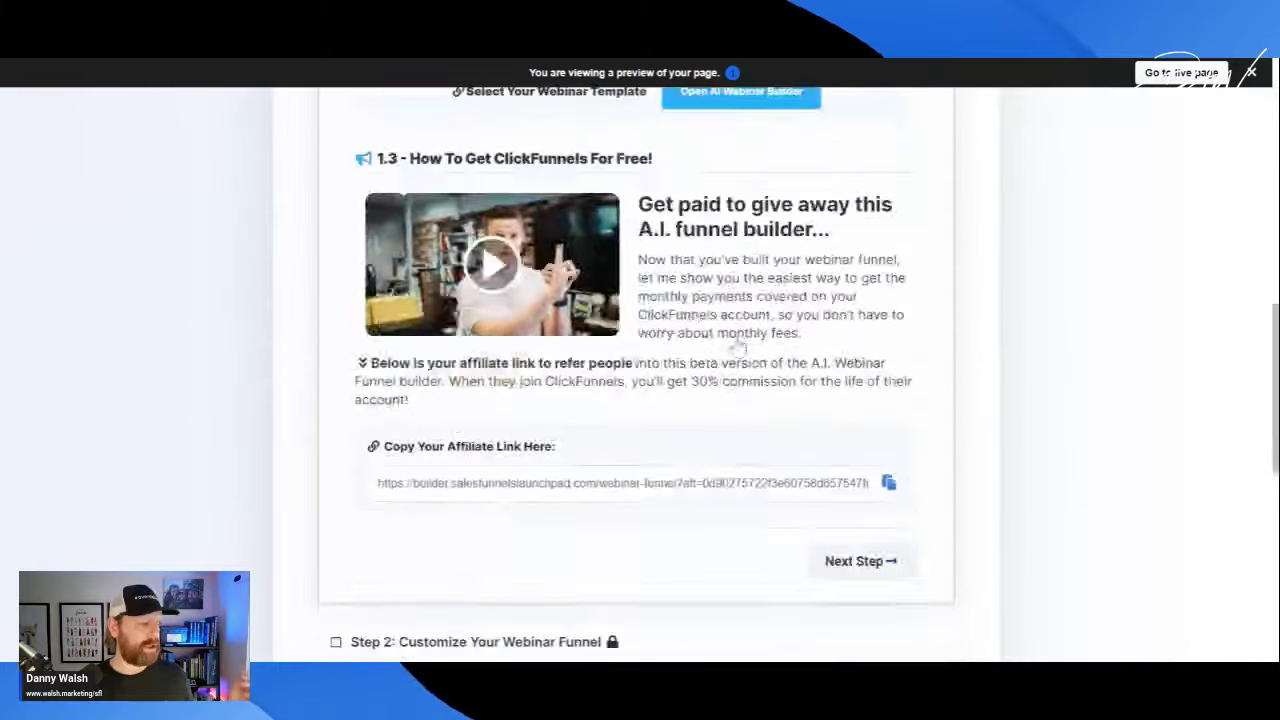
{"action": "scroll", "coordinate": [732, 347], "scroll_direction": "down", "scroll_amount": 1}
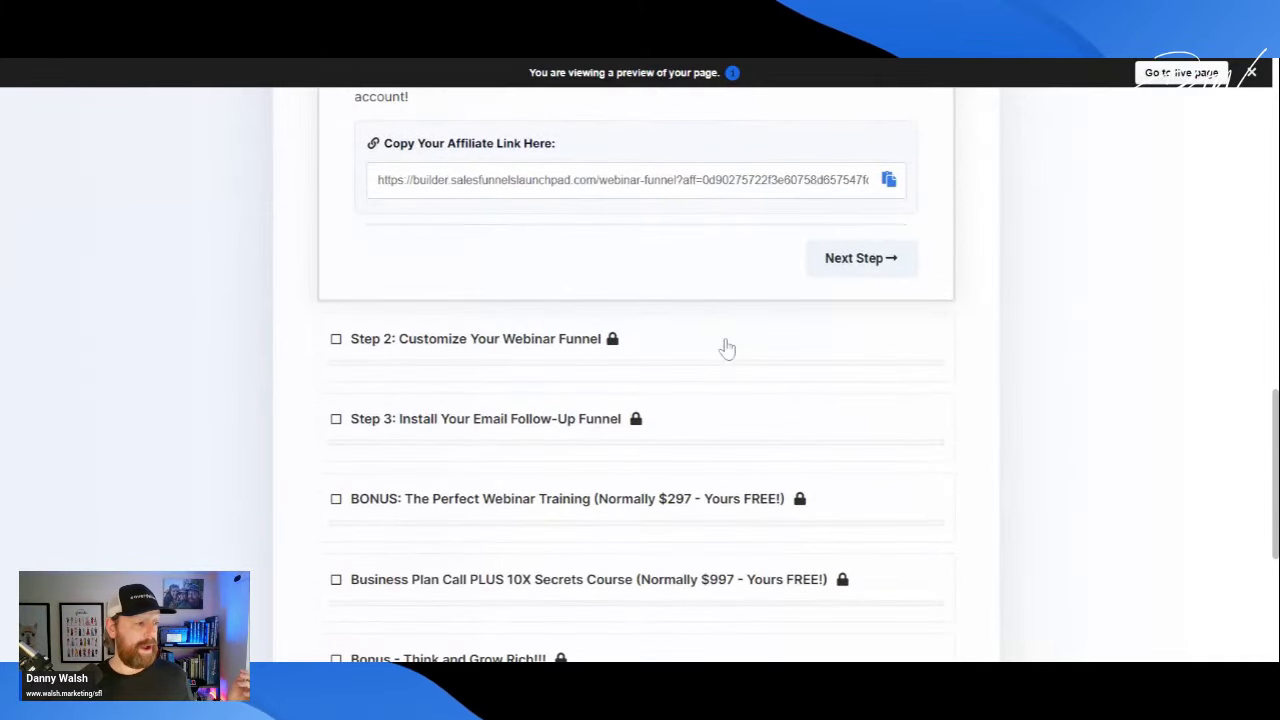
{"action": "scroll", "coordinate": [752, 211], "scroll_direction": "down", "scroll_amount": 2}
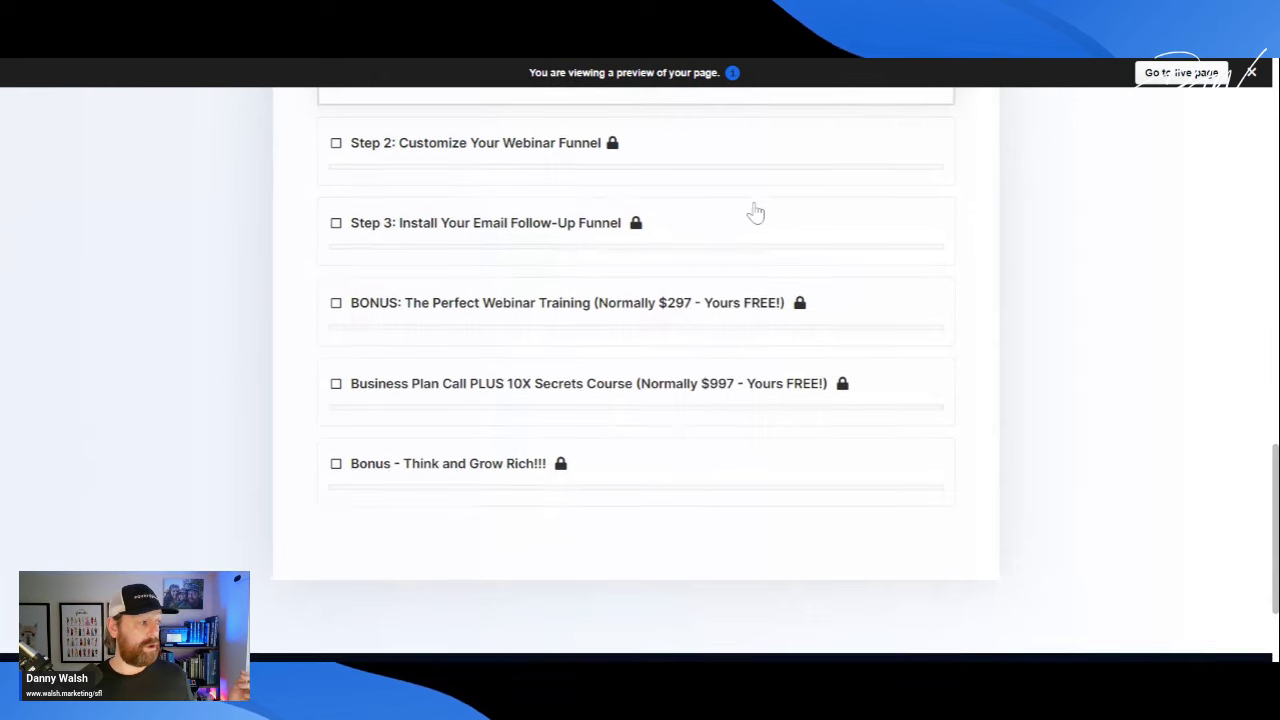
{"action": "scroll", "coordinate": [755, 213], "scroll_direction": "down", "scroll_amount": 1}
{"action": "scroll", "coordinate": [634, 214], "scroll_direction": "up", "scroll_amount": 3}
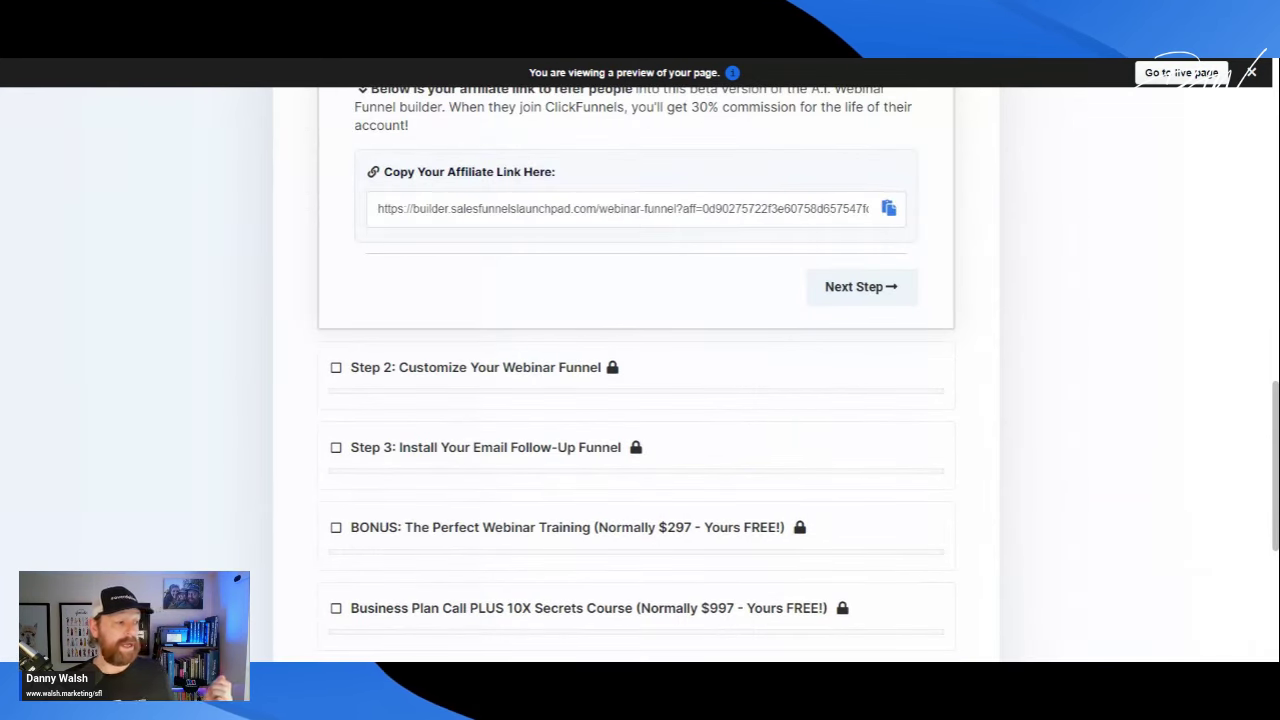
{"action": "left_click_drag", "start_coordinate": [701, 212], "coordinate": [985, 220]}
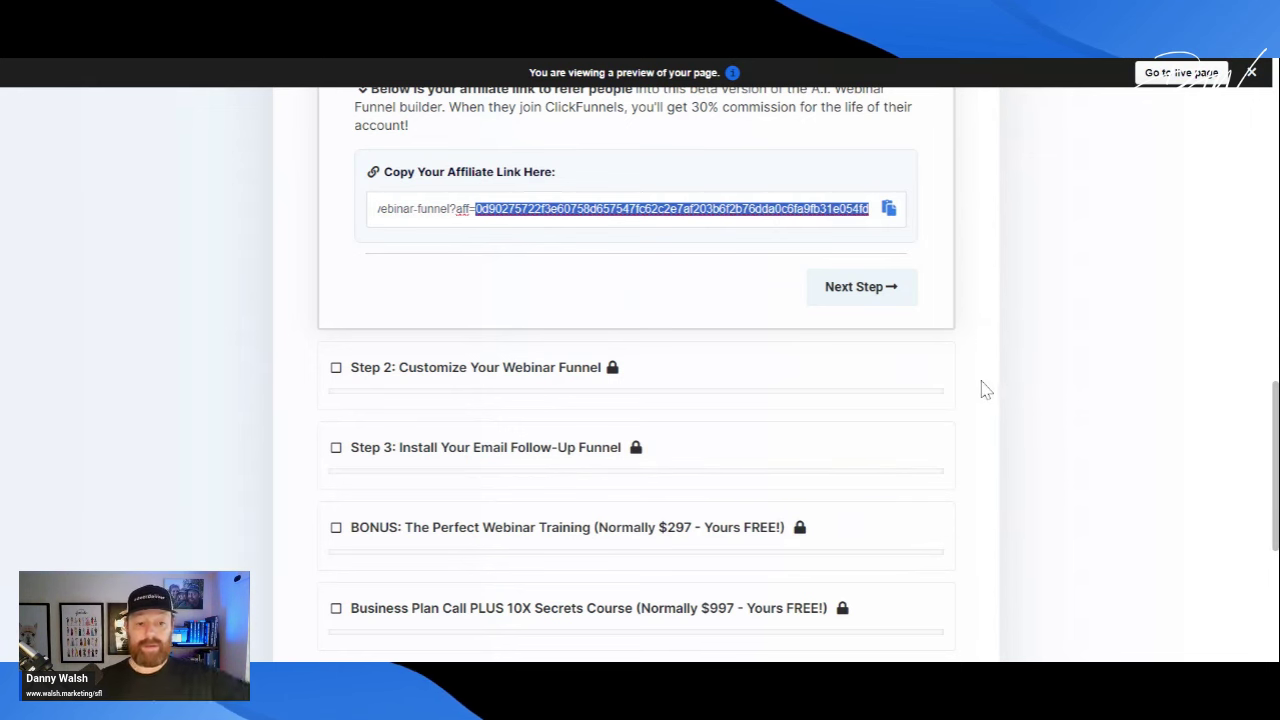
- Advance to Lesson 1.3, 'How To Get ClickFunnels For Free', and return to its top
{"action": "left_click", "coordinate": [858, 287]}
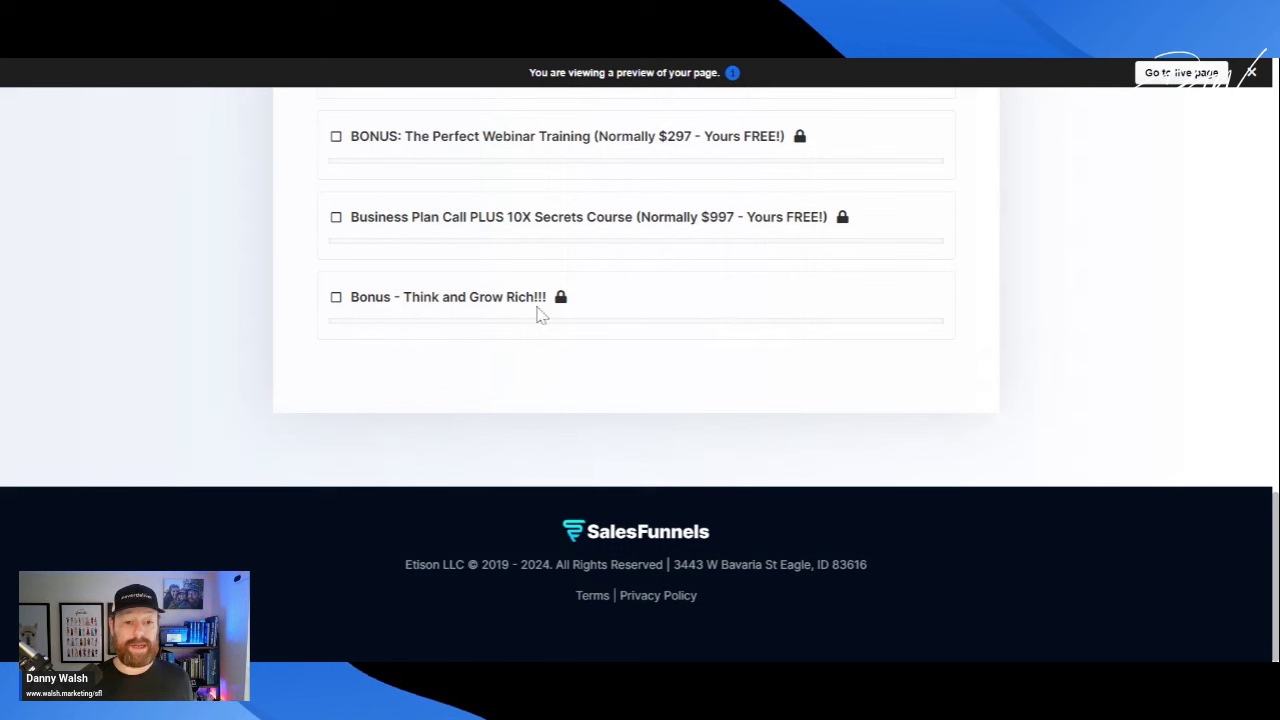
{"action": "scroll", "coordinate": [612, 285], "scroll_direction": "up", "scroll_amount": 2}
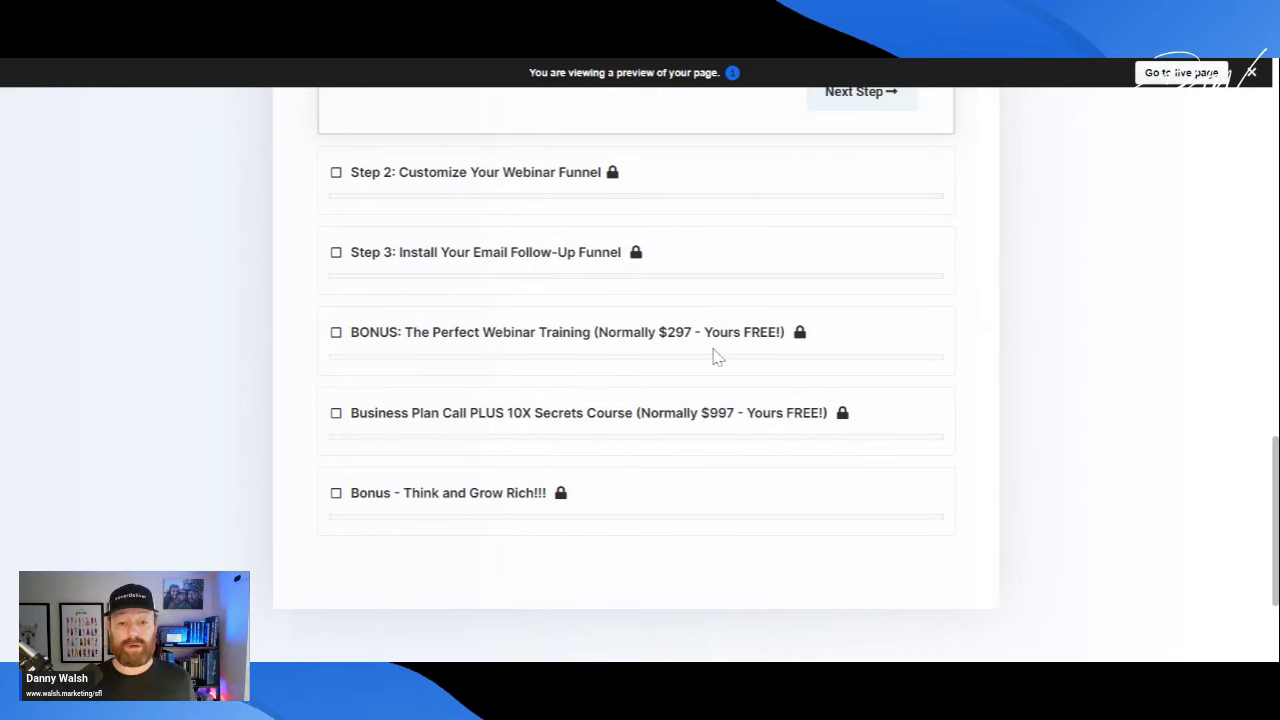
{"action": "scroll", "coordinate": [712, 322], "scroll_direction": "up", "scroll_amount": 7}
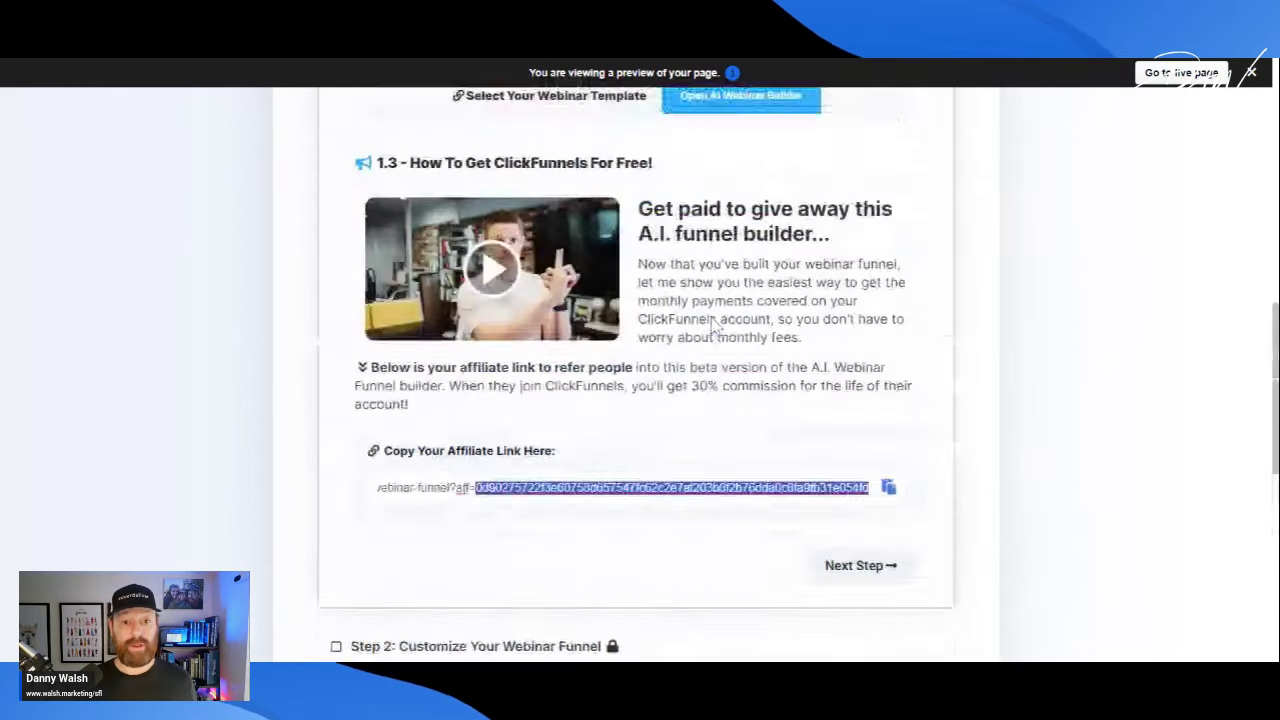